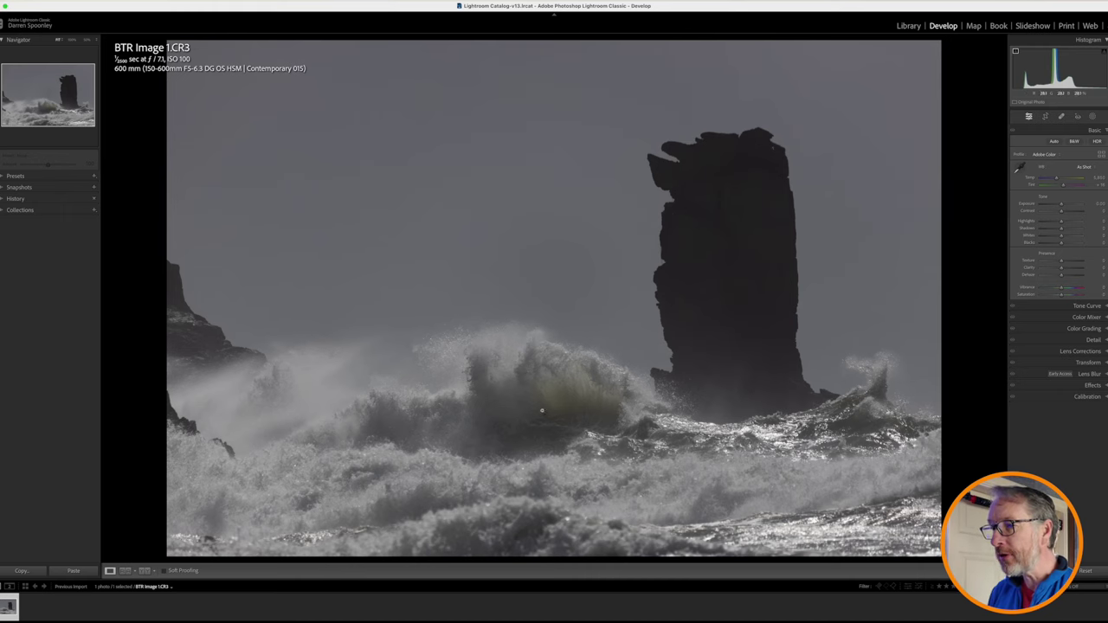
Step: Zoom in on the breaking wave, then return to the full view of the sea stack
{"action": "left_click", "coordinate": [571, 375]}
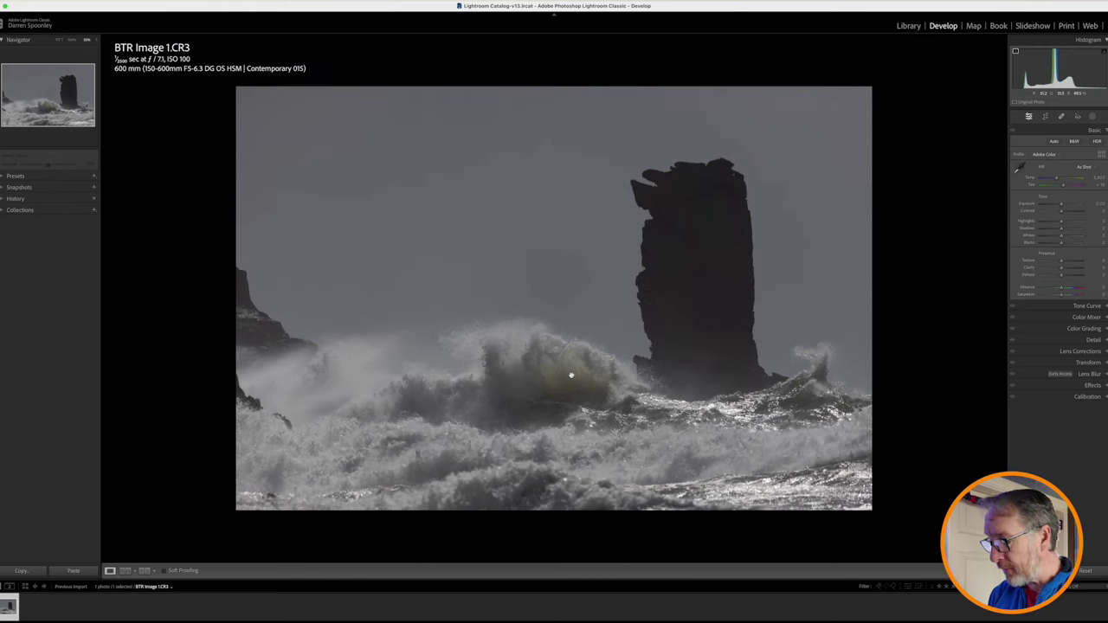
{"action": "left_click", "coordinate": [572, 375]}
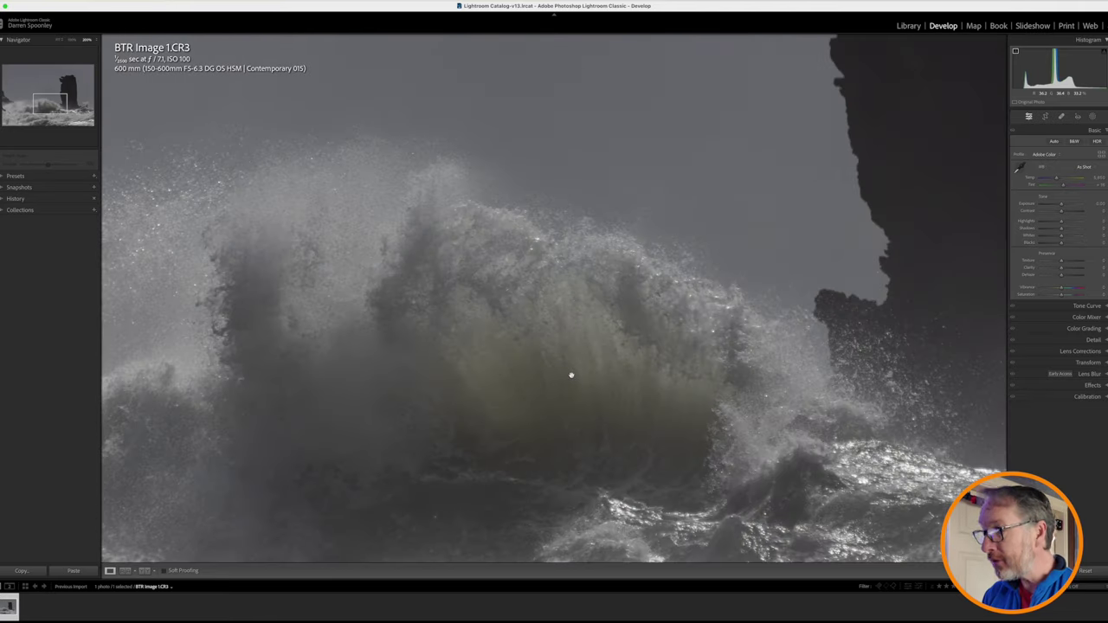
{"action": "left_click", "coordinate": [571, 375]}
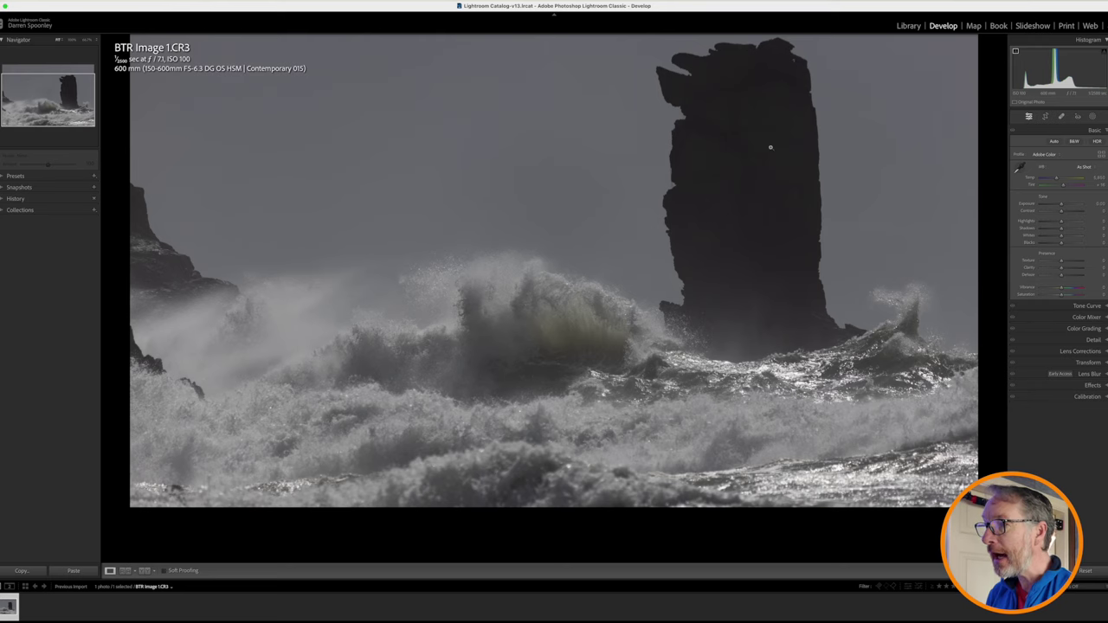
{"action": "left_click", "coordinate": [718, 251]}
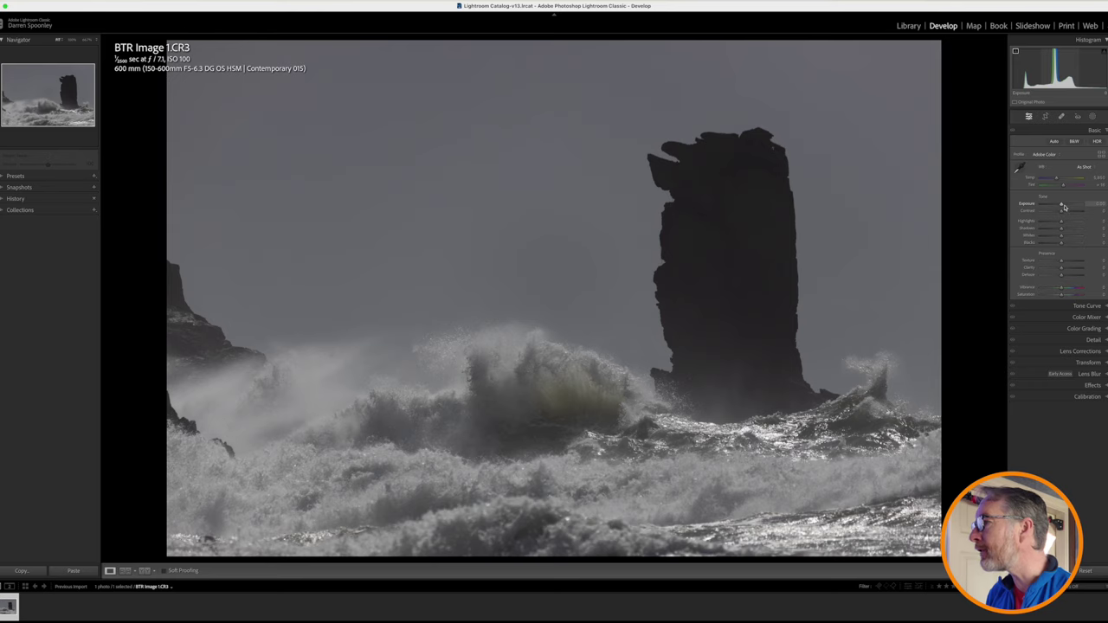
Step: Raise Exposure with highlight clipping shown, then reset Exposure back to zero
{"action": "left_click_drag", "start_coordinate": [1064, 206], "coordinate": [1066, 204]}
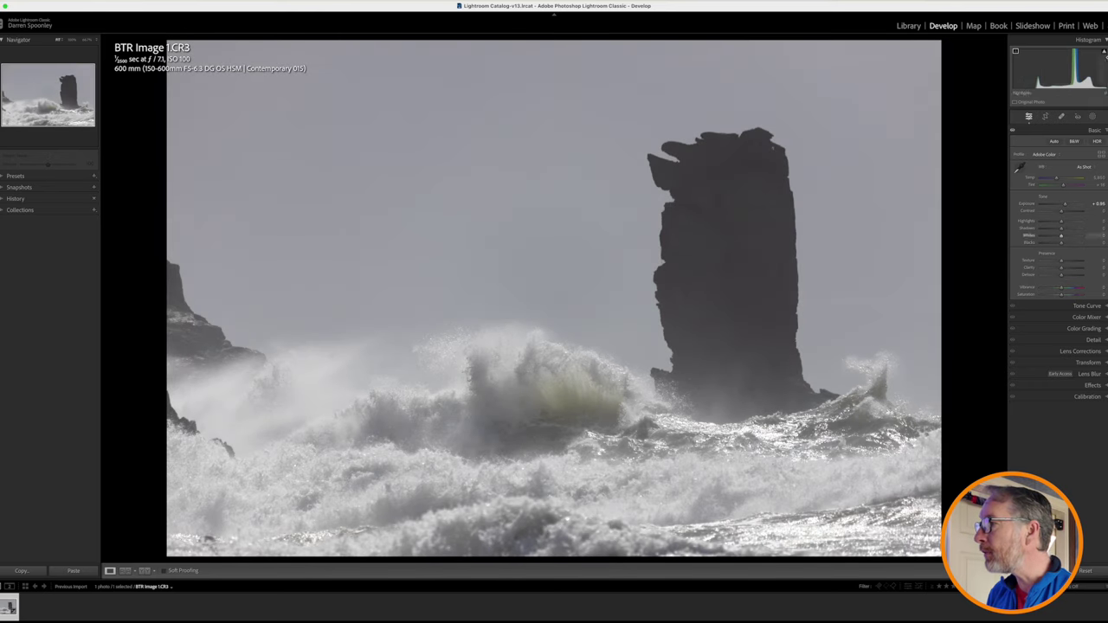
{"action": "left_click", "coordinate": [1104, 51]}
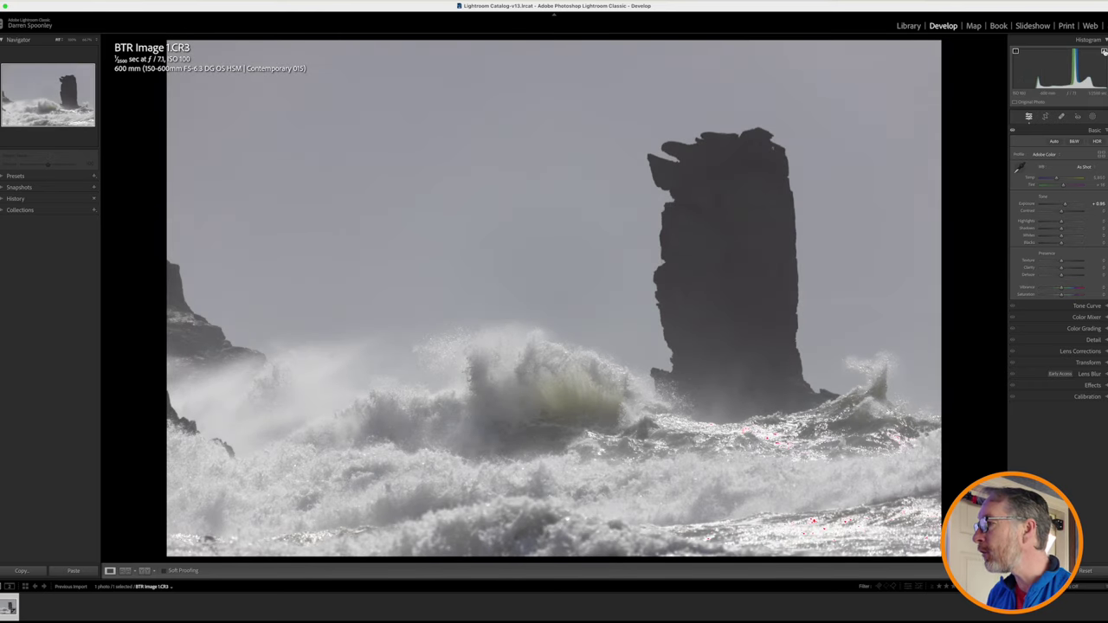
{"action": "left_click_drag", "start_coordinate": [1068, 201], "coordinate": [1067, 204]}
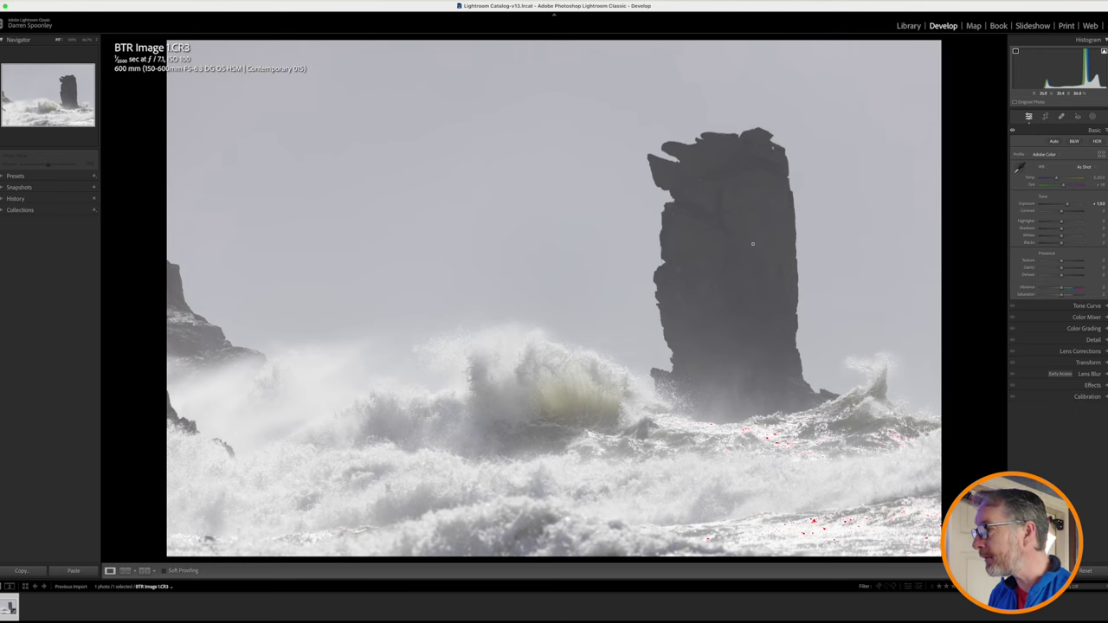
{"action": "double_click", "coordinate": [1069, 206]}
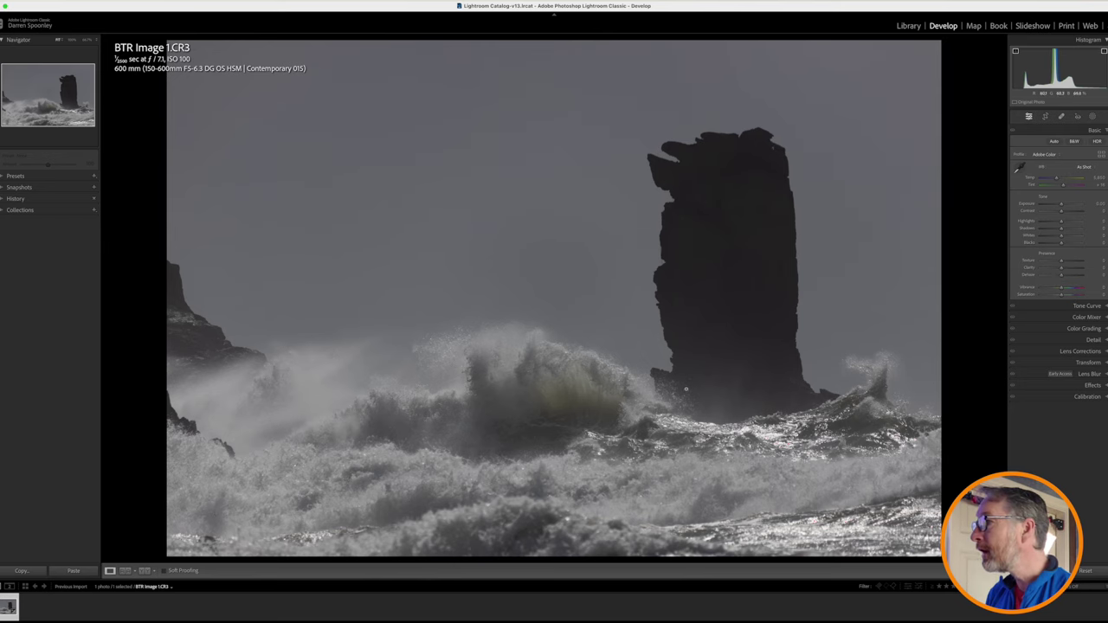
Step: Crop to a 16 x 9 aspect and reposition the photo in the frame, undoing then redoing the move
{"action": "left_click", "coordinate": [1045, 116]}
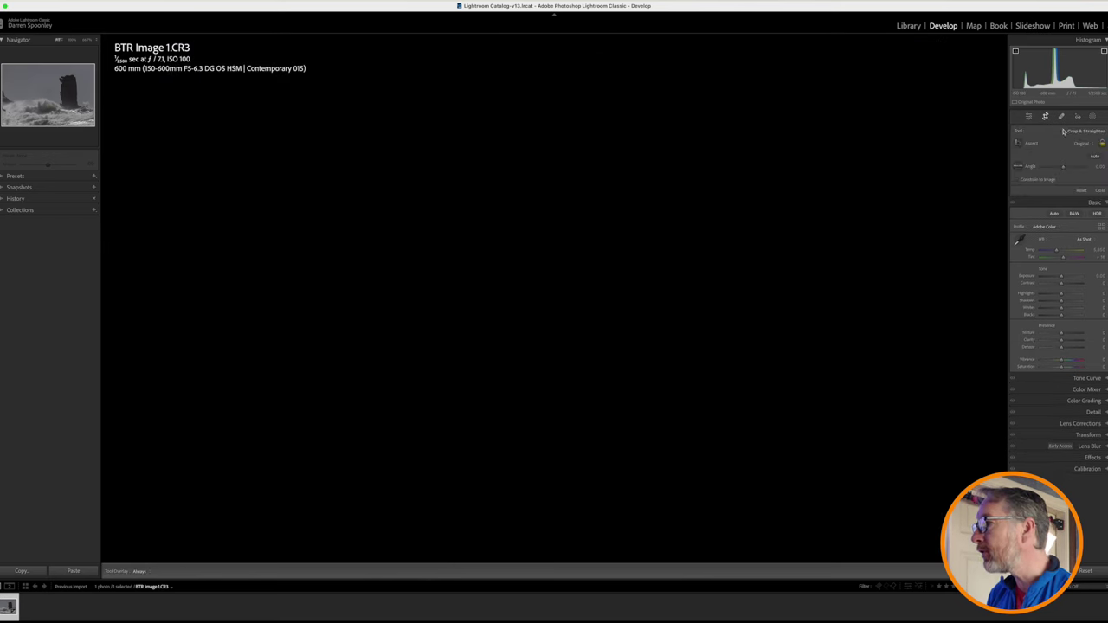
{"action": "left_click", "coordinate": [1082, 143]}
{"action": "left_click", "coordinate": [1076, 214]}
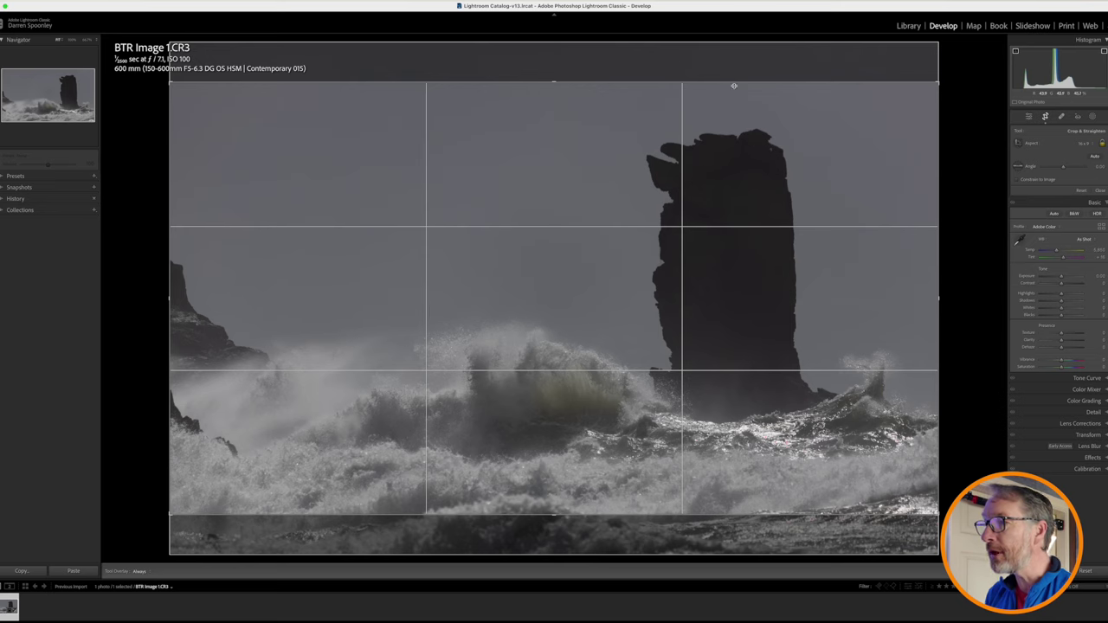
{"action": "left_click_drag", "start_coordinate": [725, 225], "coordinate": [725, 196]}
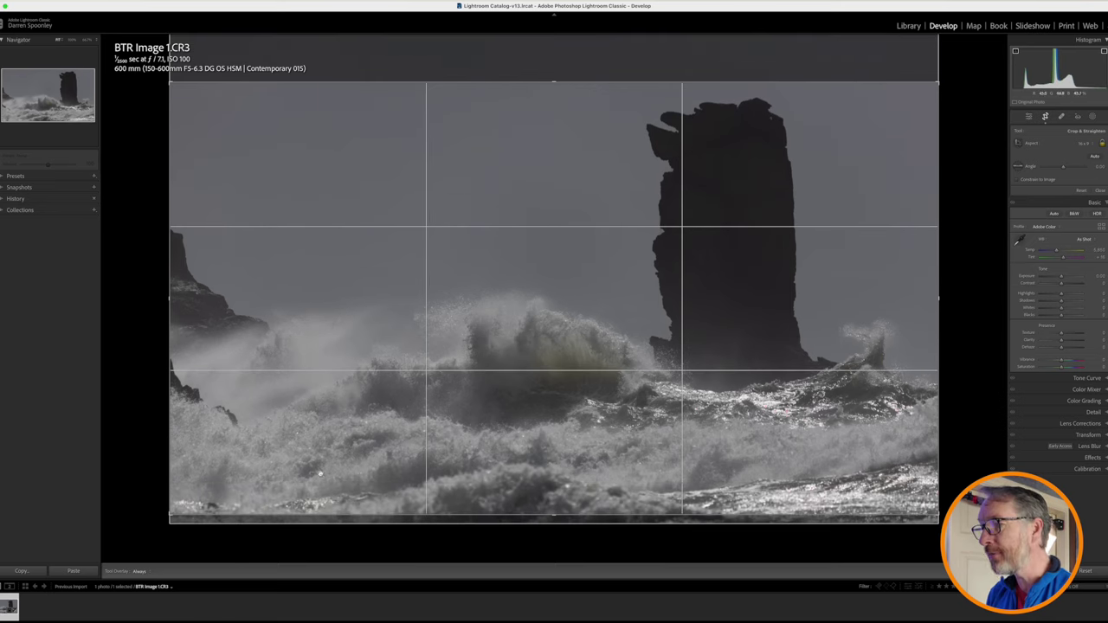
{"action": "left_click_drag", "start_coordinate": [661, 424], "coordinate": [661, 491]}
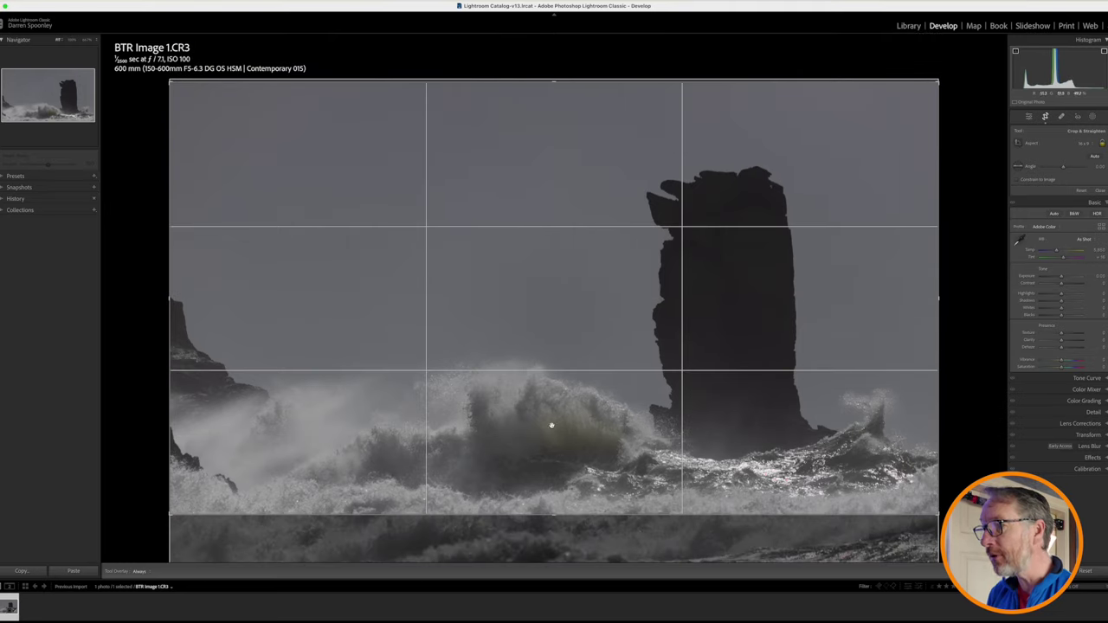
{"action": "key", "text": "super+z"}
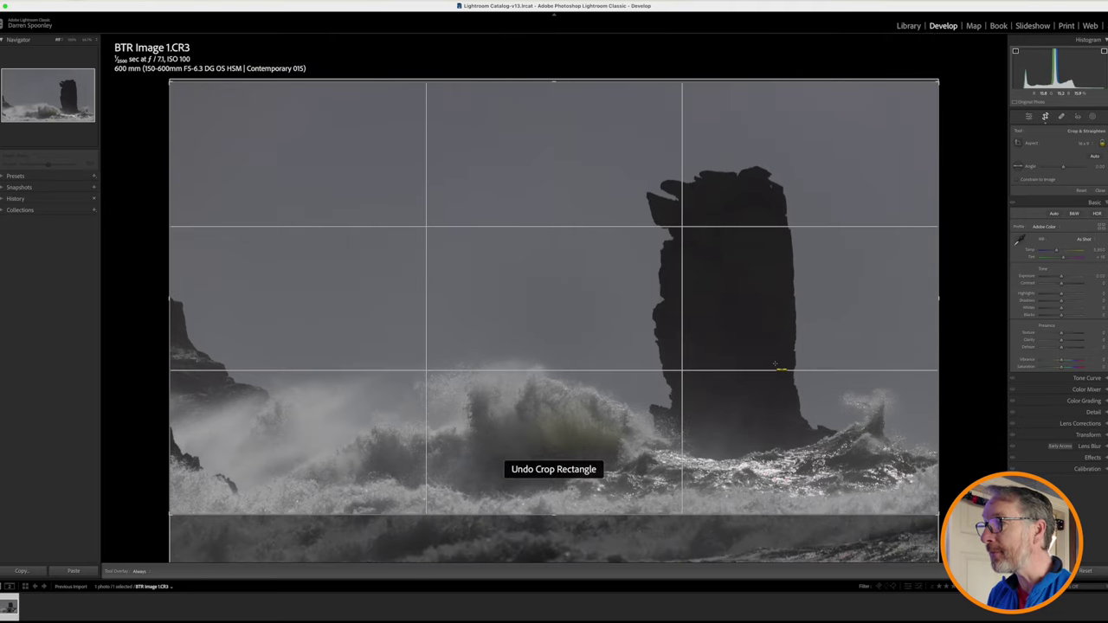
{"action": "key", "text": "super+z"}
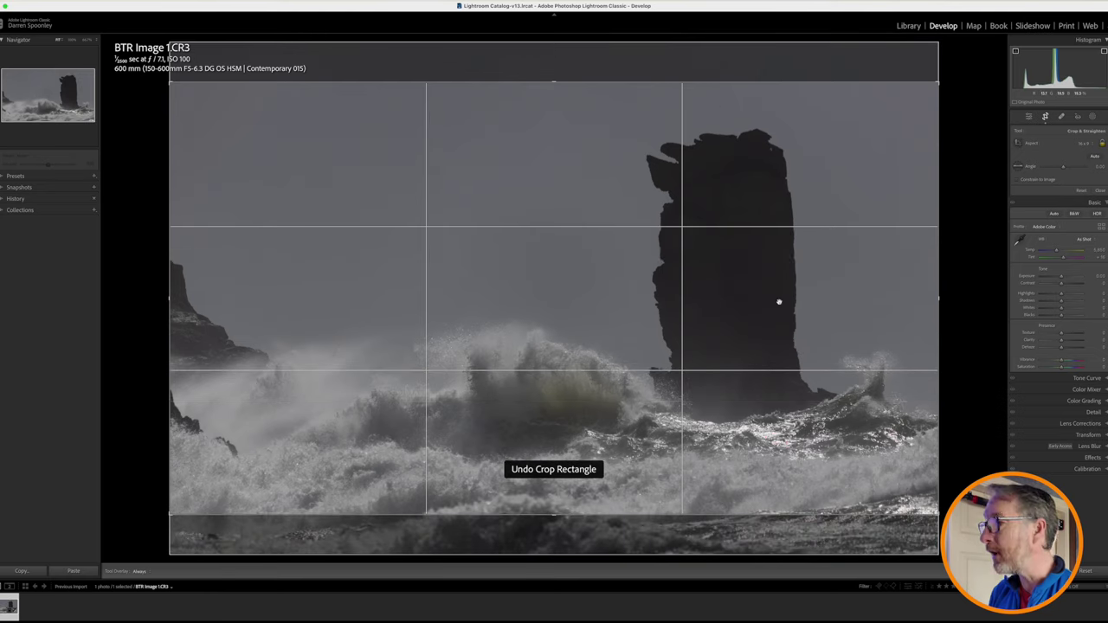
Step: Set Temp to 5438, shift Tint slightly toward magenta, and lower Exposure
{"action": "left_click", "coordinate": [1098, 251]}
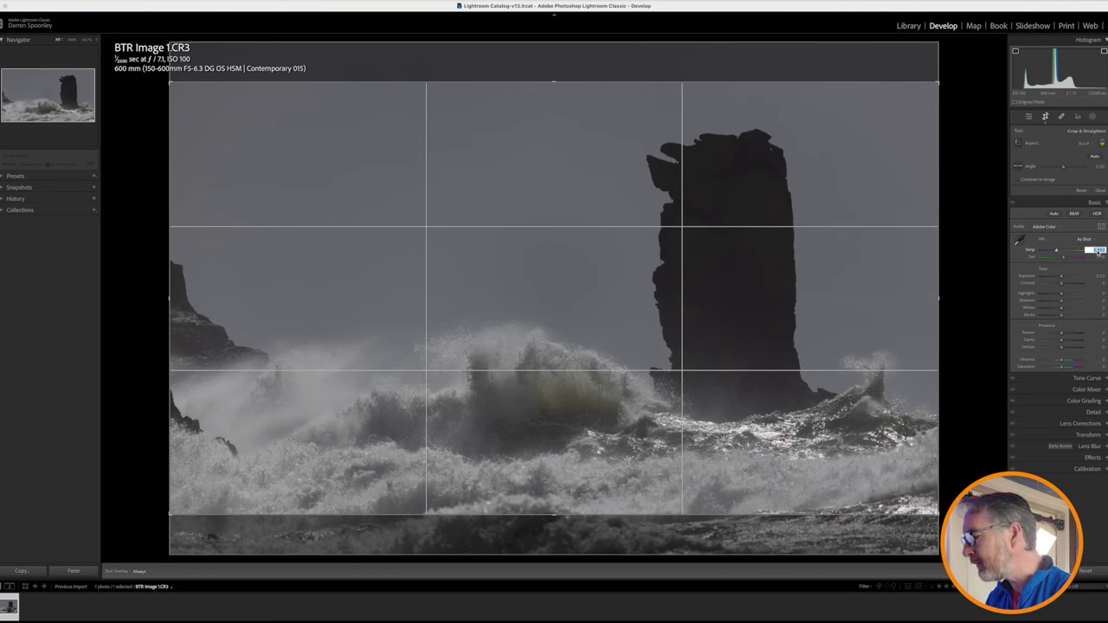
{"action": "key", "text": "BackSpace"}
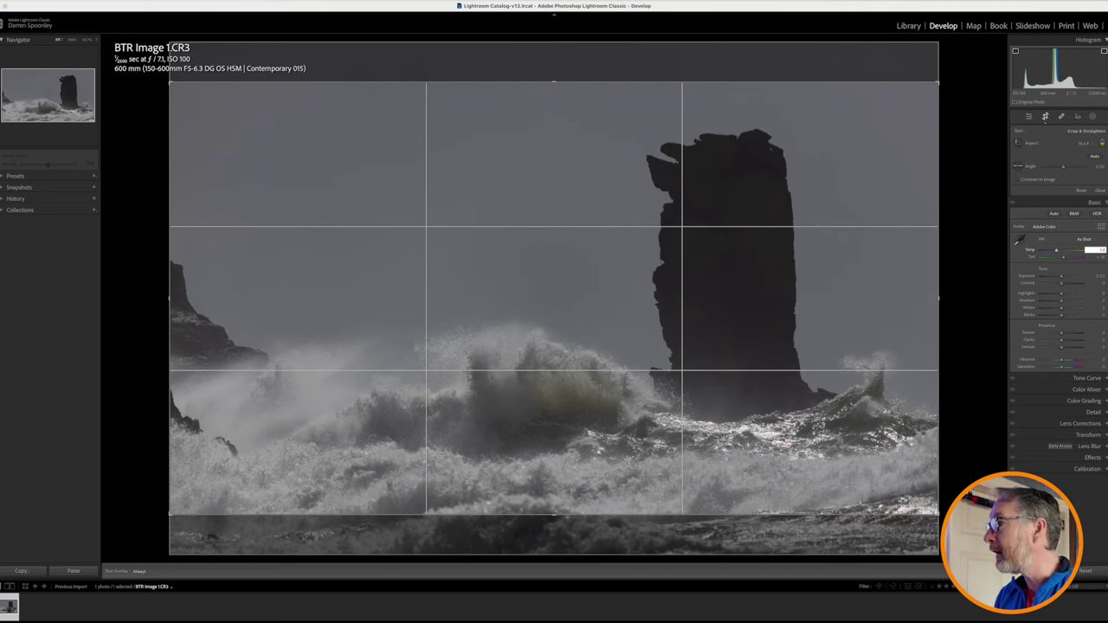
{"action": "key", "text": "Return"}
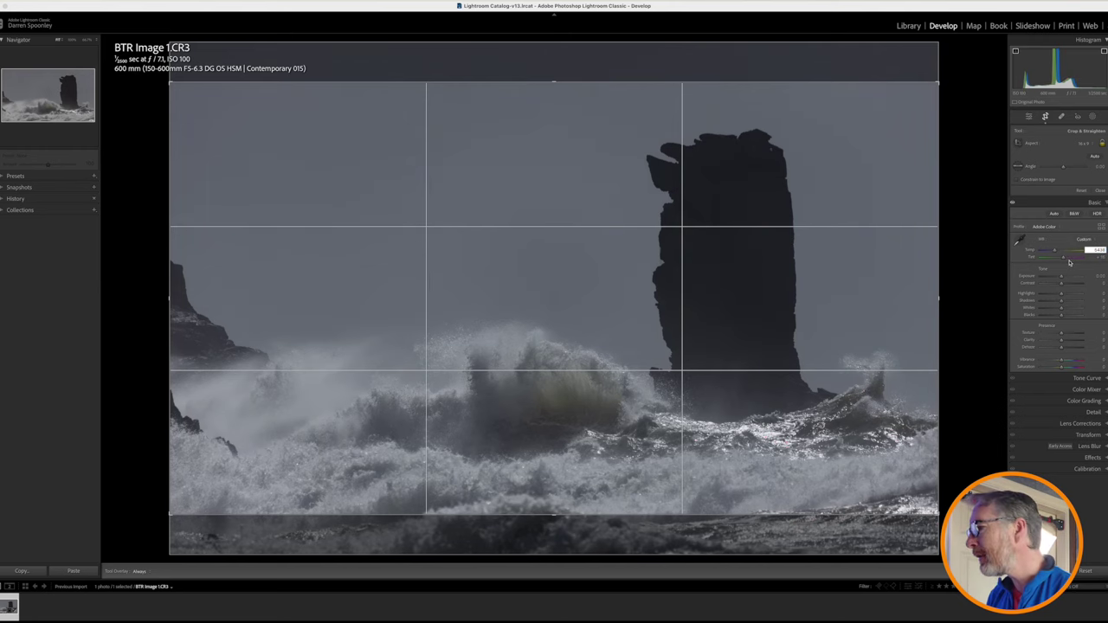
{"action": "left_click_drag", "start_coordinate": [1063, 258], "coordinate": [1062, 258]}
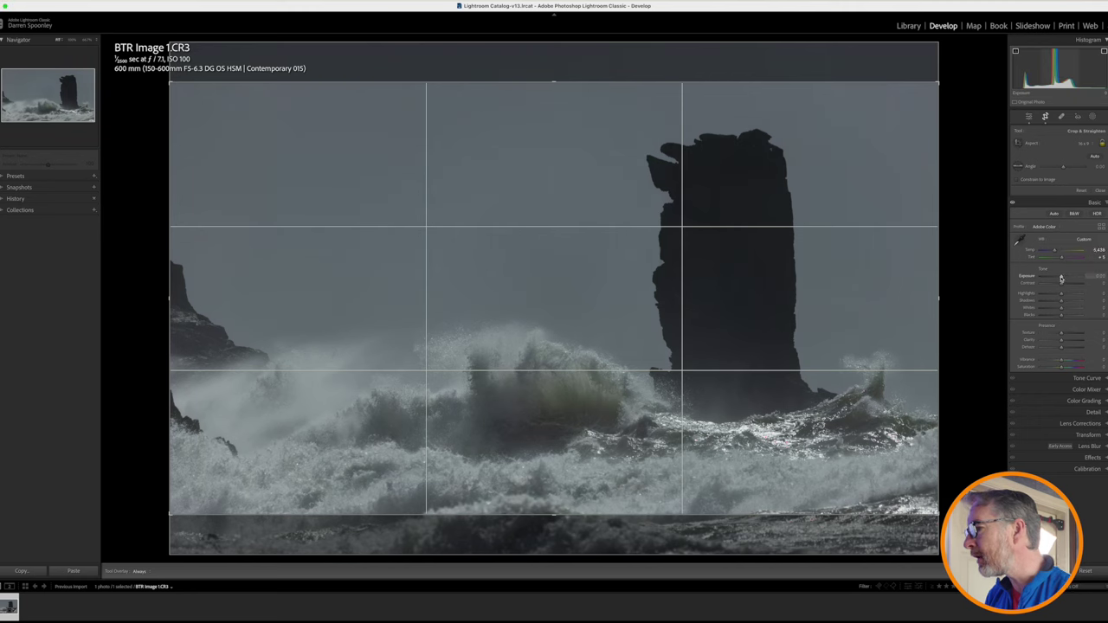
{"action": "left_click_drag", "start_coordinate": [1061, 278], "coordinate": [1058, 279]}
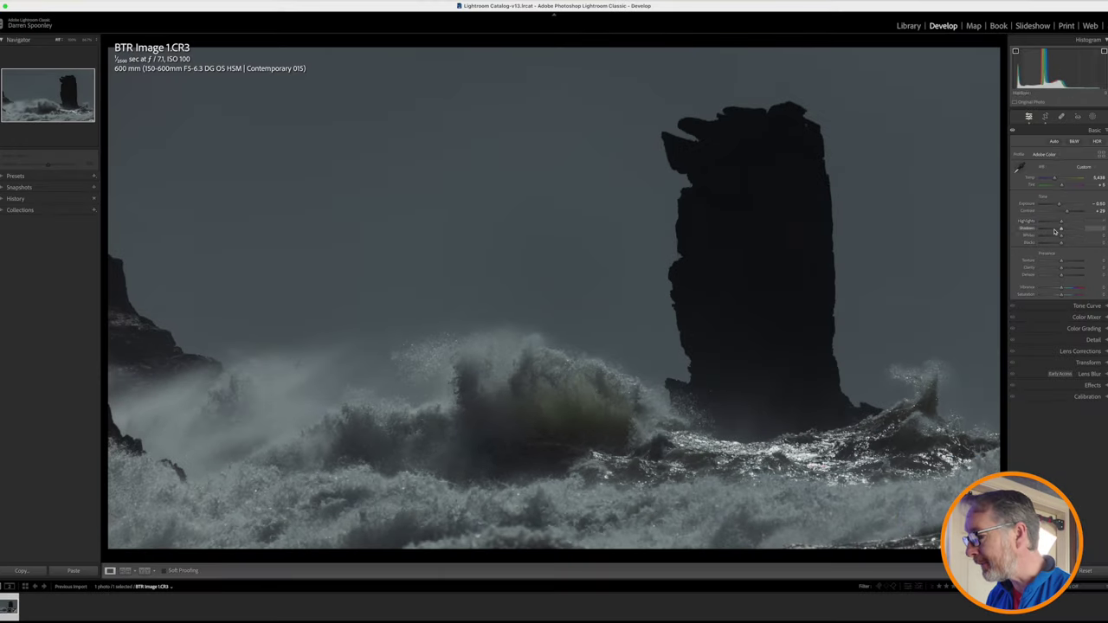
Step: Raise Highlights to +21 in the Basic panel
{"action": "left_click", "coordinate": [1061, 222]}
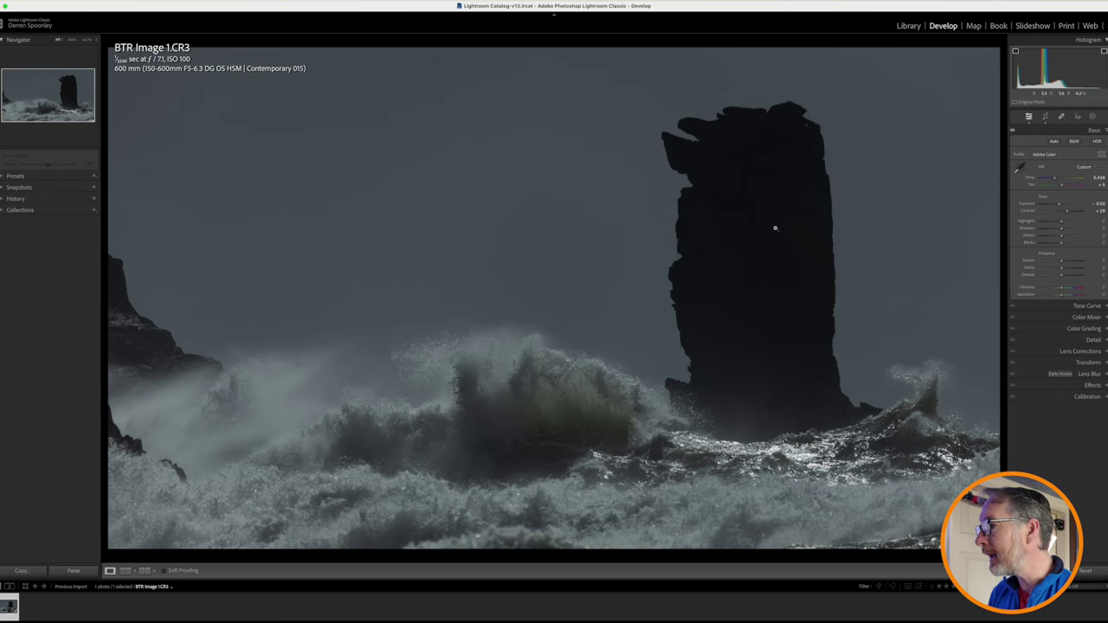
{"action": "left_click", "coordinate": [1061, 223]}
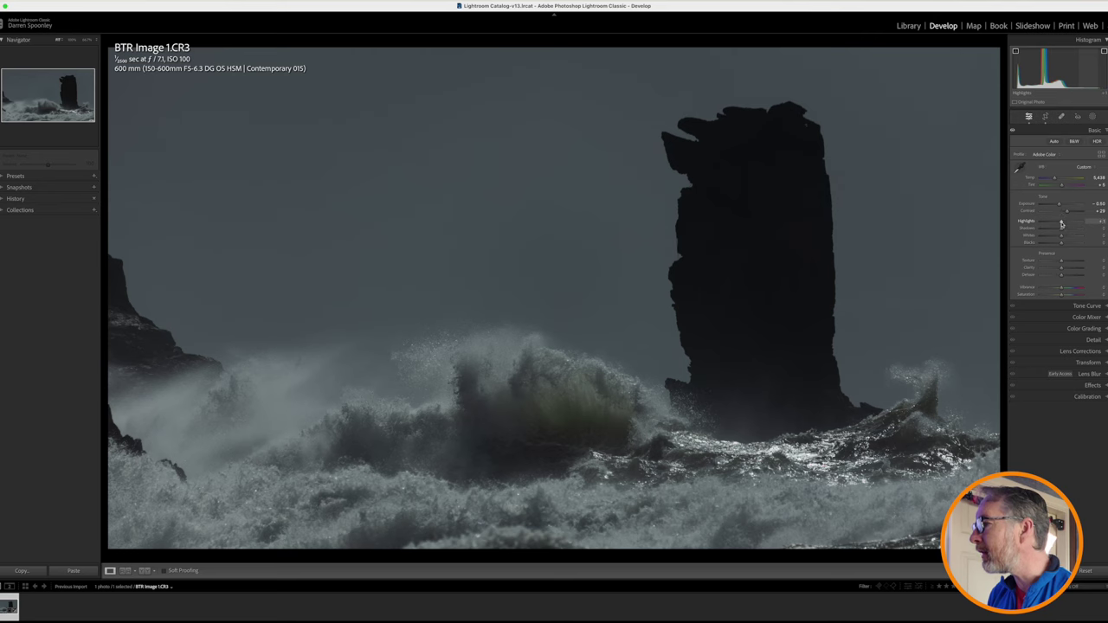
{"action": "left_click_drag", "start_coordinate": [1062, 223], "coordinate": [1084, 230]}
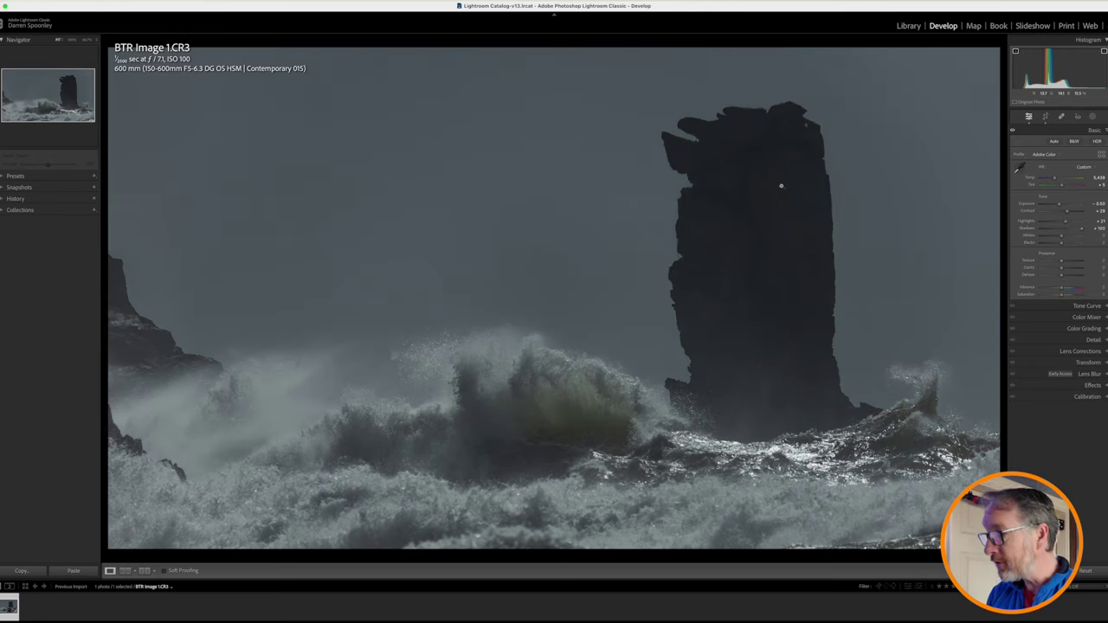
Step: Inspect the rock stack at 100%, then return to the full-image view
{"action": "left_click", "coordinate": [754, 209]}
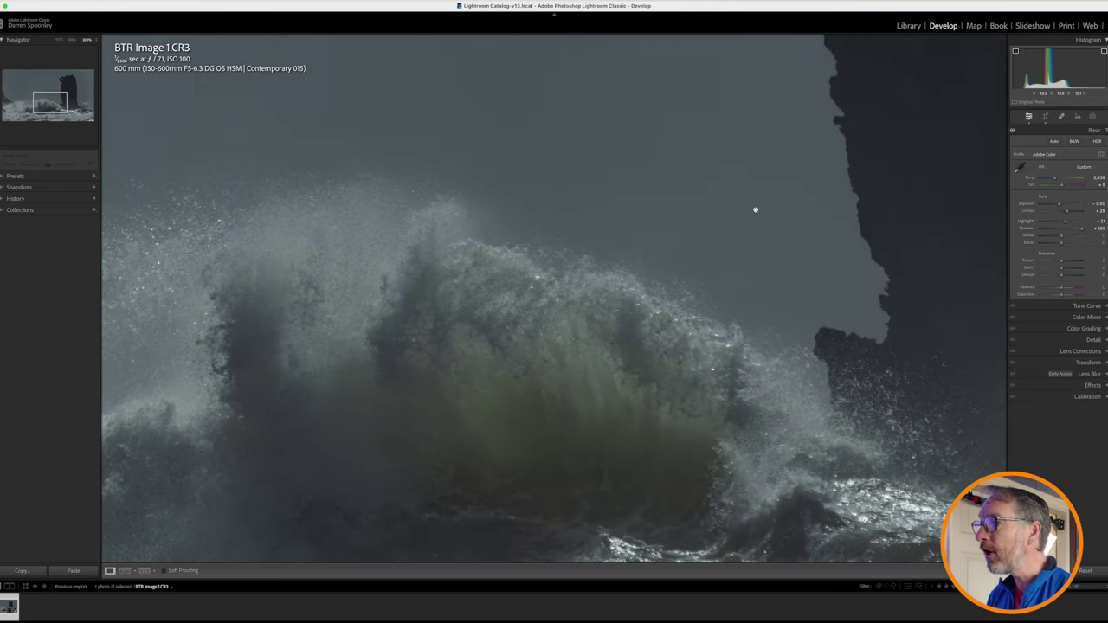
{"action": "scroll", "coordinate": [744, 208], "scroll_direction": "right", "scroll_amount": 5}
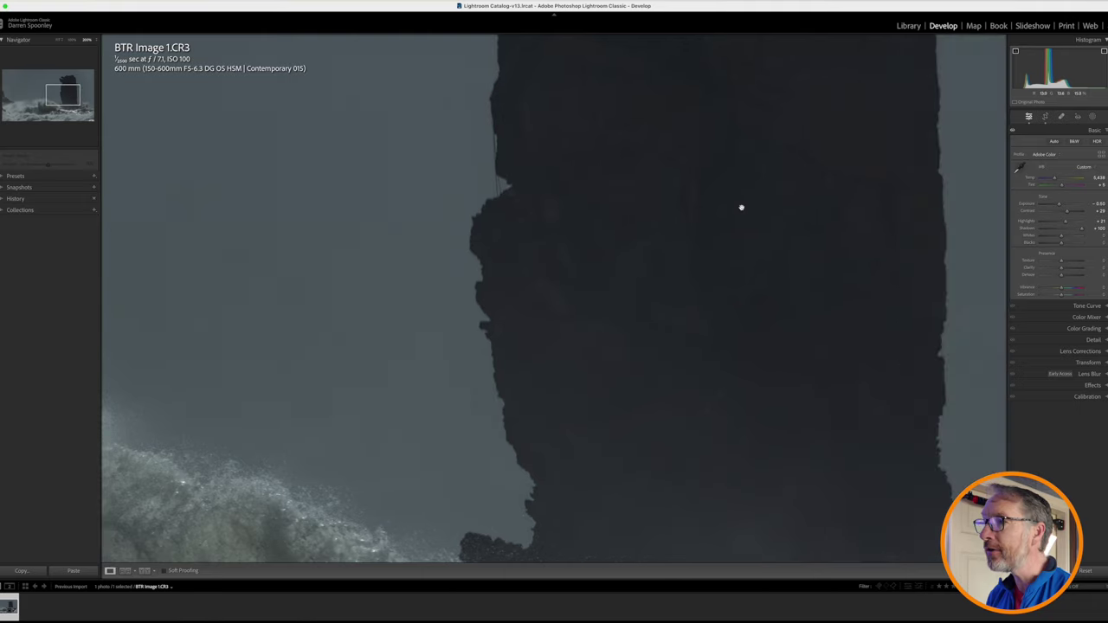
{"action": "scroll", "coordinate": [741, 208], "scroll_direction": "up", "scroll_amount": 3}
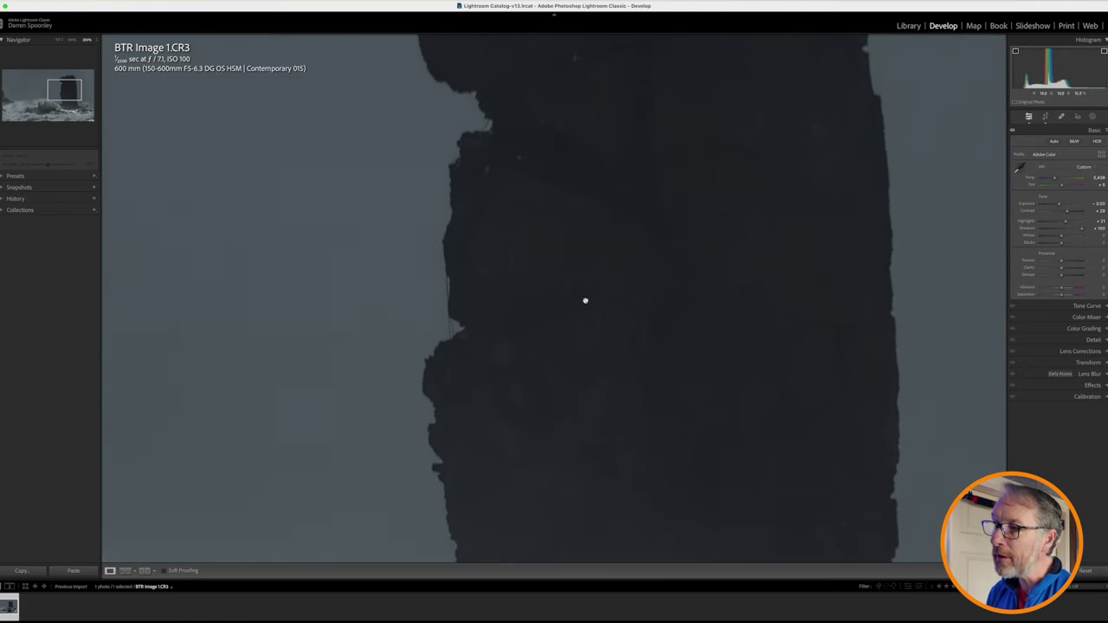
{"action": "scroll", "coordinate": [453, 325], "scroll_direction": "up", "scroll_amount": 5}
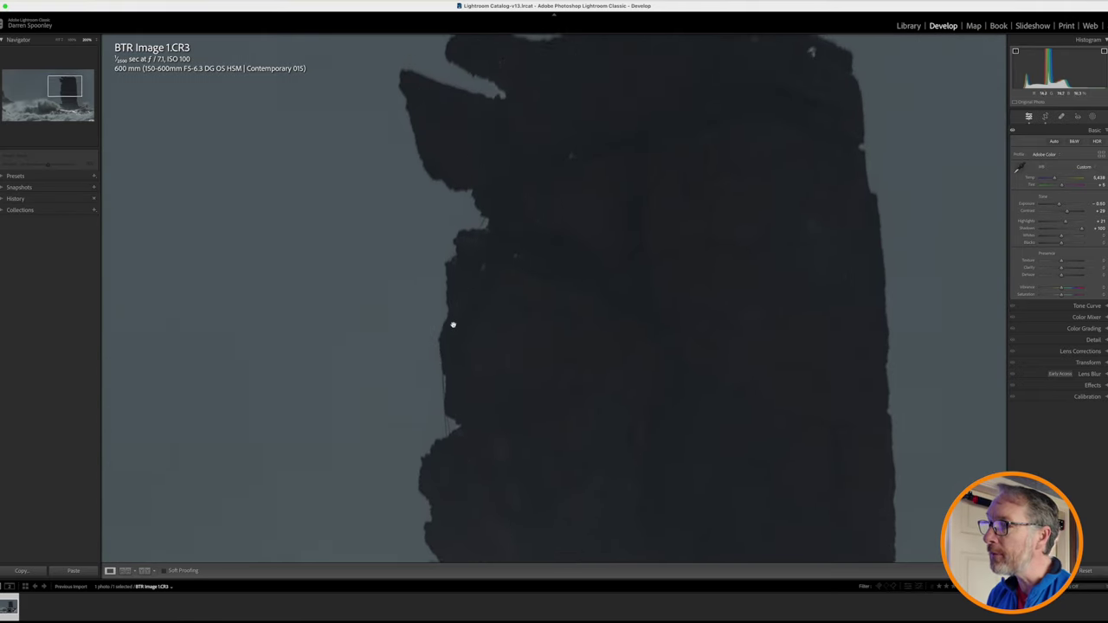
{"action": "scroll", "coordinate": [452, 325], "scroll_direction": "down", "scroll_amount": 5}
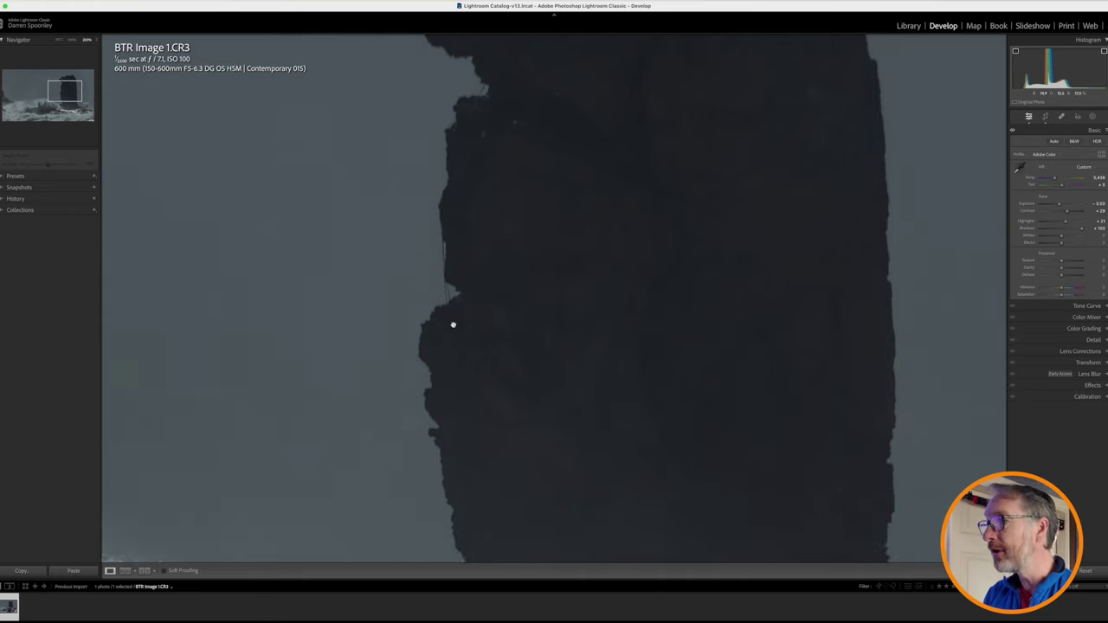
{"action": "left_click", "coordinate": [452, 324]}
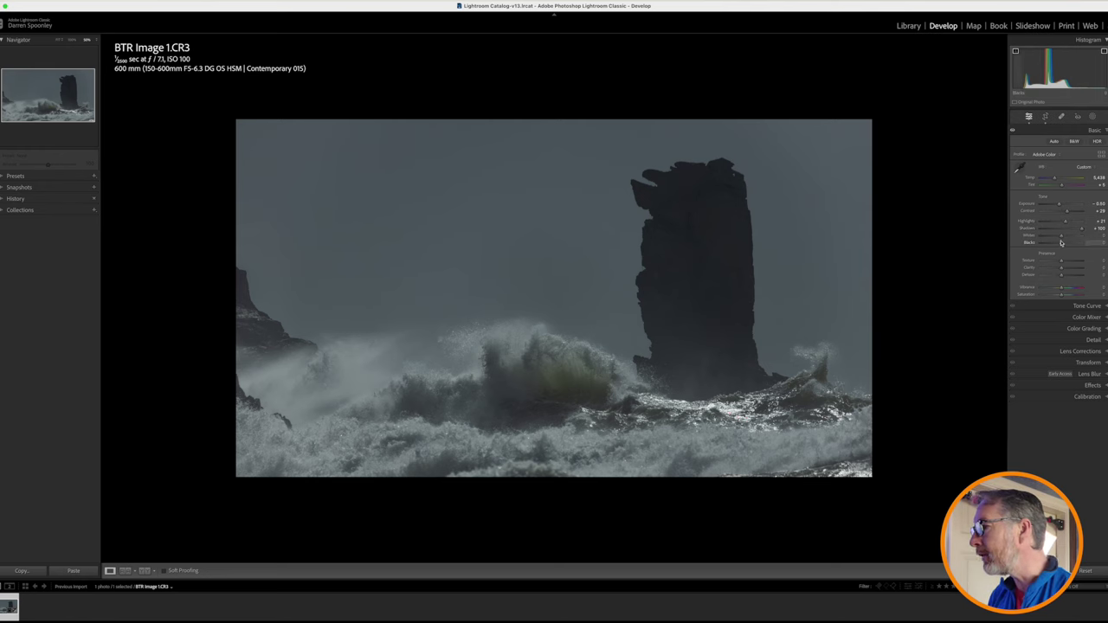
Step: Raise Whites, adjust Clarity, and lower Vibrance to -21 for muted colours
{"action": "left_click_drag", "start_coordinate": [1062, 238], "coordinate": [1055, 244]}
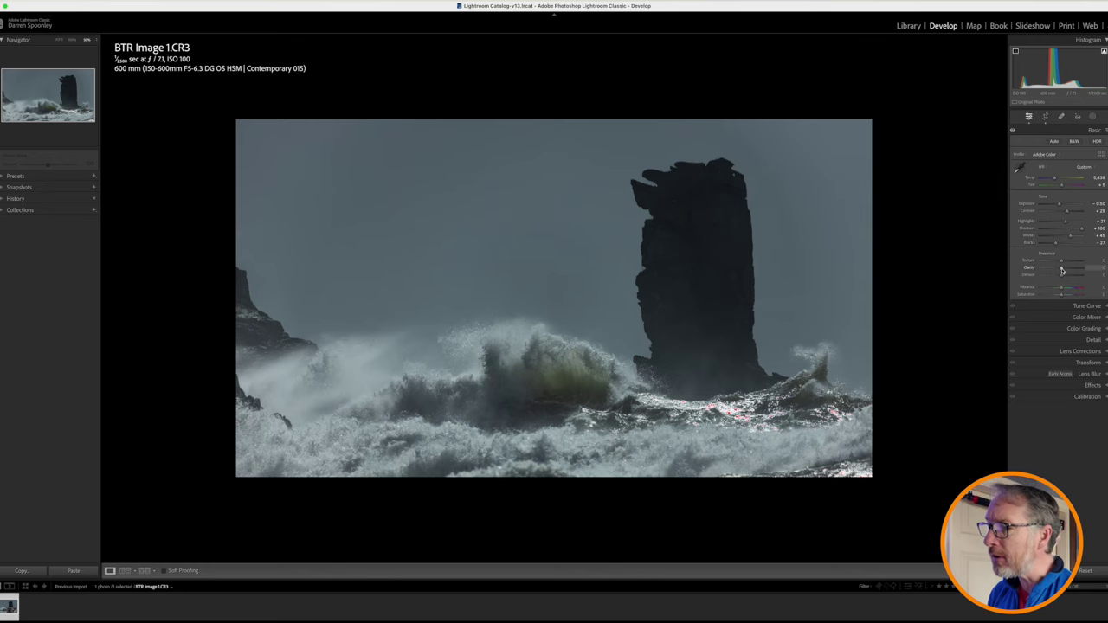
{"action": "left_click_drag", "start_coordinate": [1061, 270], "coordinate": [1027, 269]}
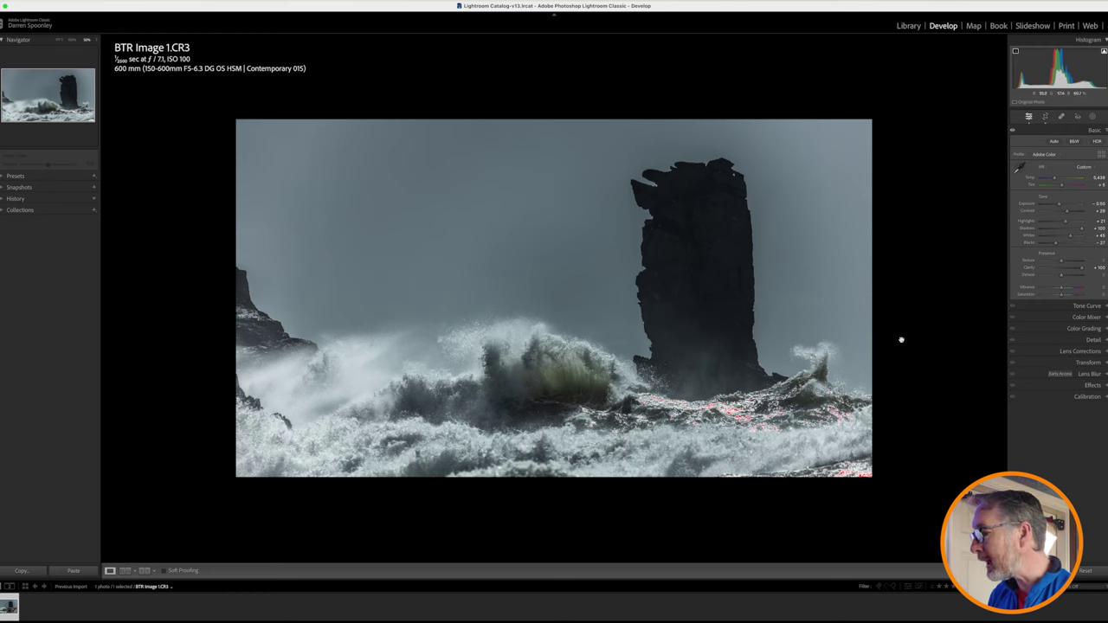
{"action": "left_click_drag", "start_coordinate": [1082, 267], "coordinate": [1065, 269]}
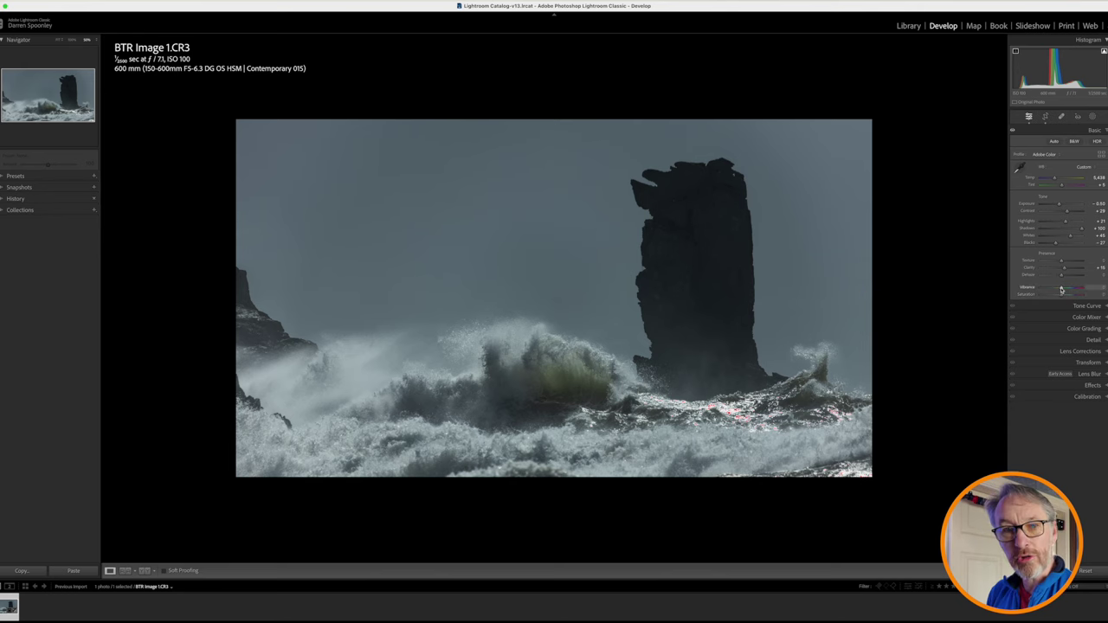
{"action": "left_click_drag", "start_coordinate": [1062, 289], "coordinate": [1060, 288]}
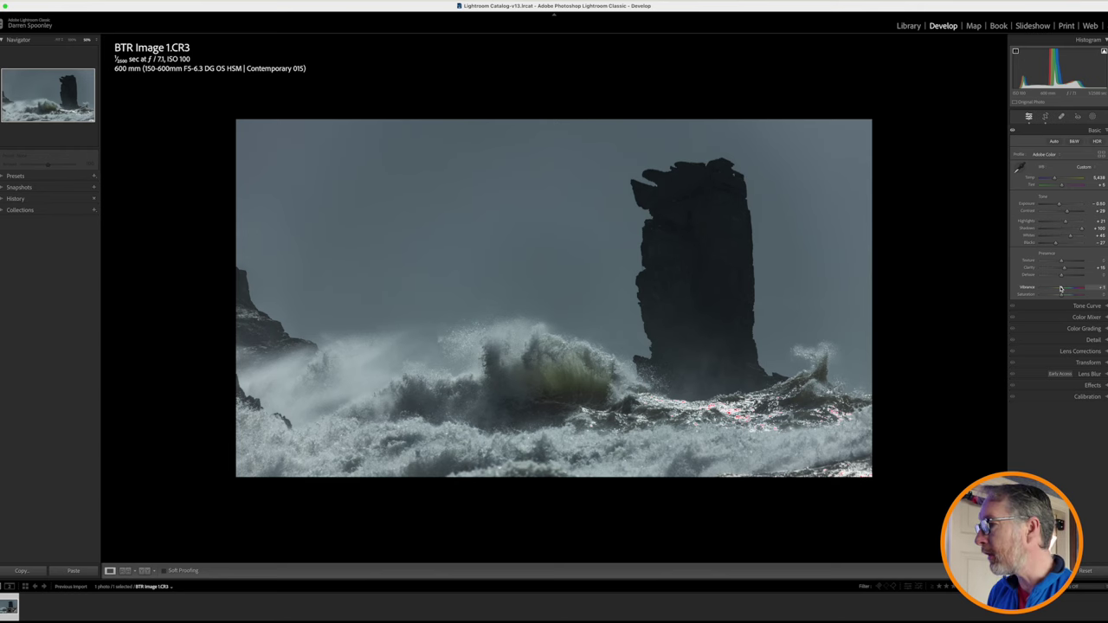
{"action": "left_click_drag", "start_coordinate": [1061, 288], "coordinate": [1056, 288]}
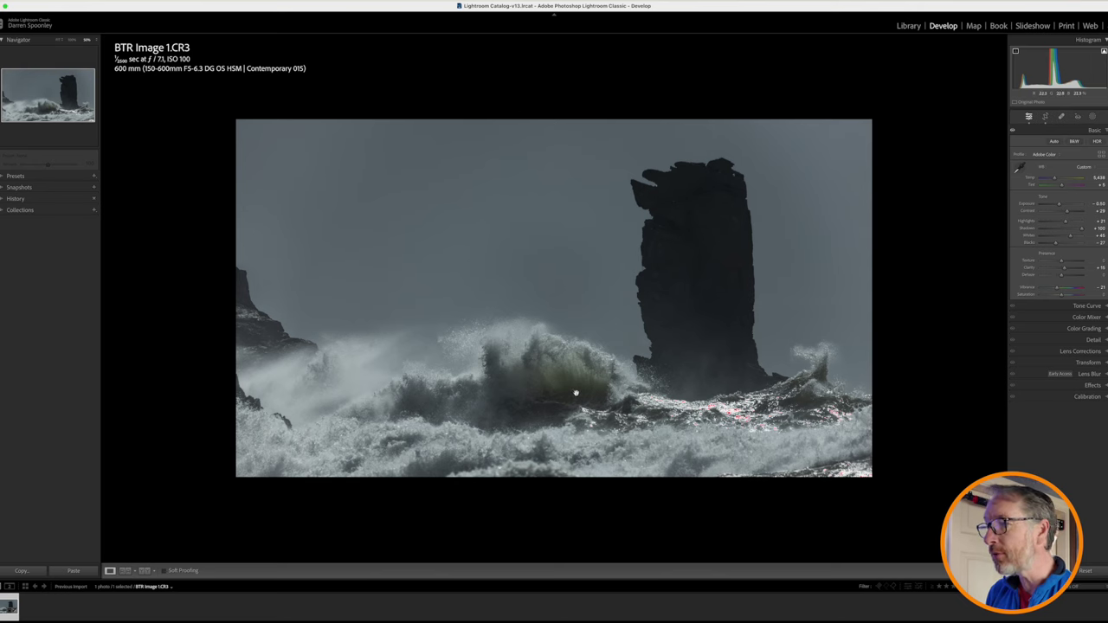
Step: Draw a wide radial gradient mask and centre it across the breaking waves
{"action": "left_click", "coordinate": [1094, 116]}
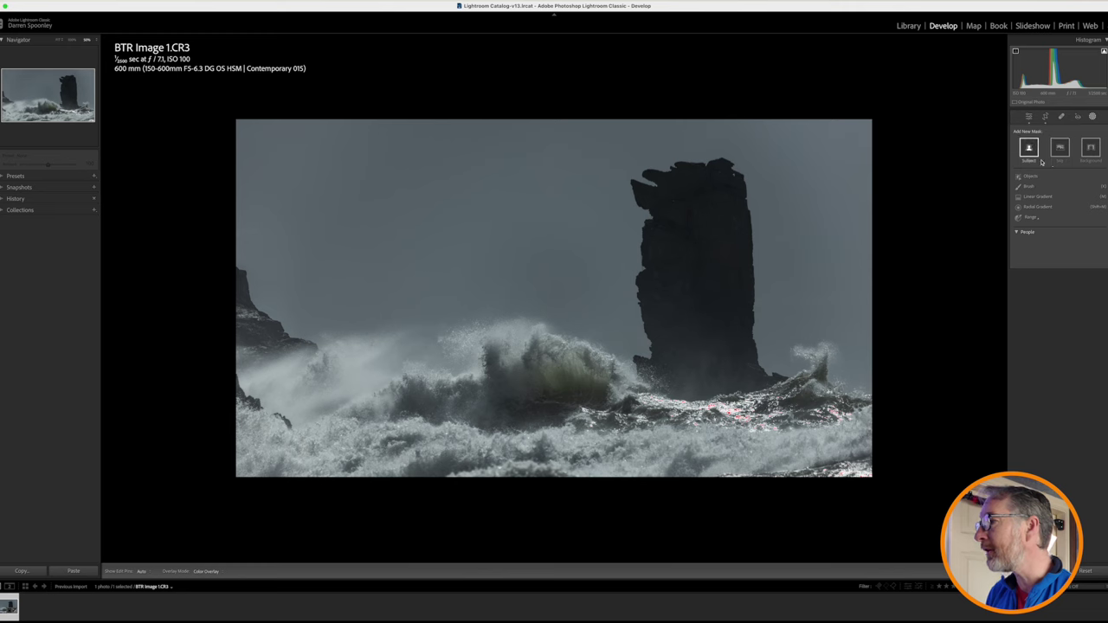
{"action": "left_click", "coordinate": [1039, 208]}
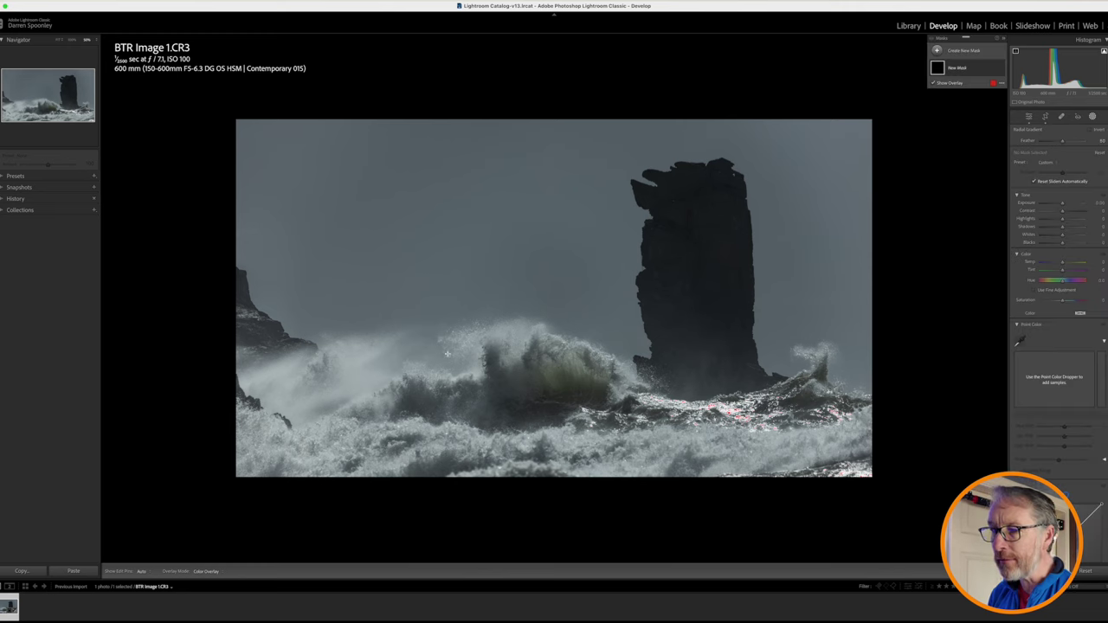
{"action": "left_click_drag", "start_coordinate": [391, 382], "coordinate": [744, 424]}
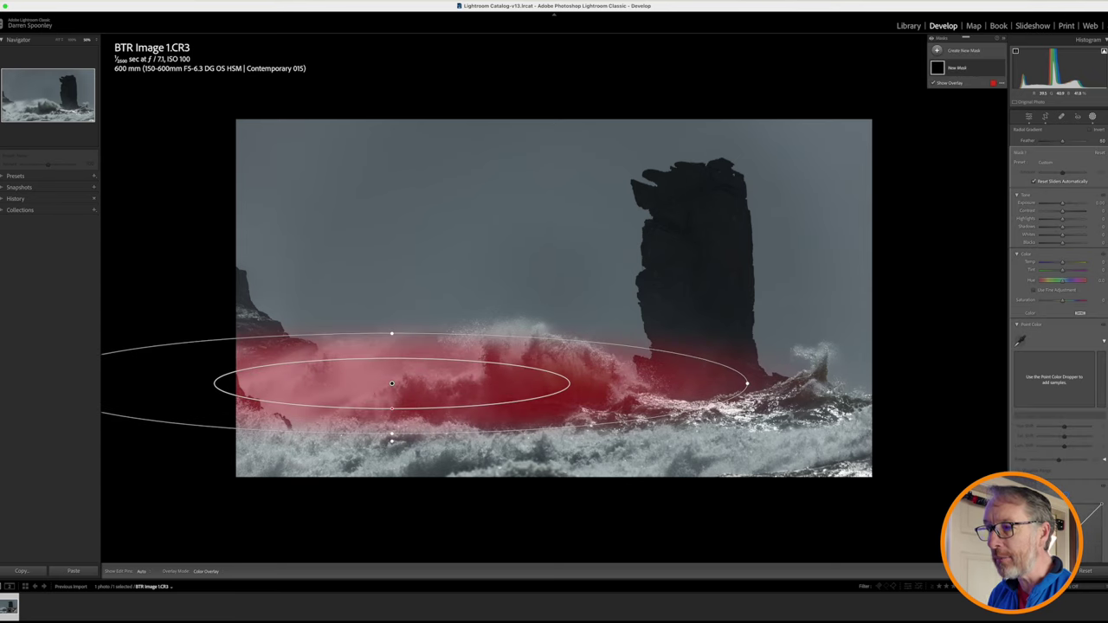
{"action": "left_click_drag", "start_coordinate": [399, 383], "coordinate": [564, 396]}
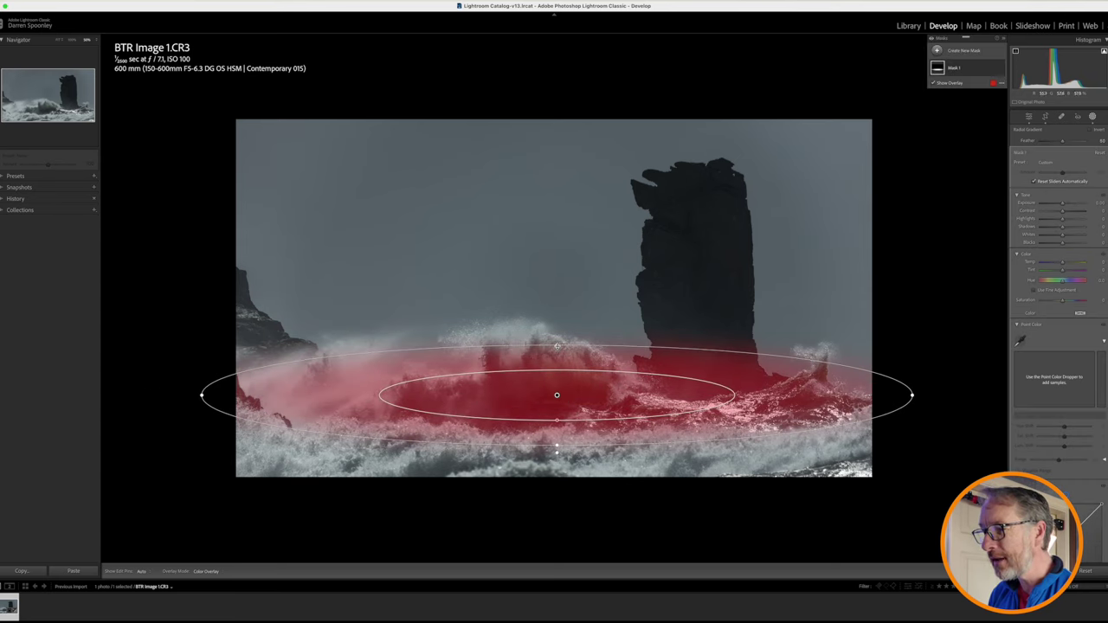
{"action": "left_click_drag", "start_coordinate": [558, 394], "coordinate": [566, 386]}
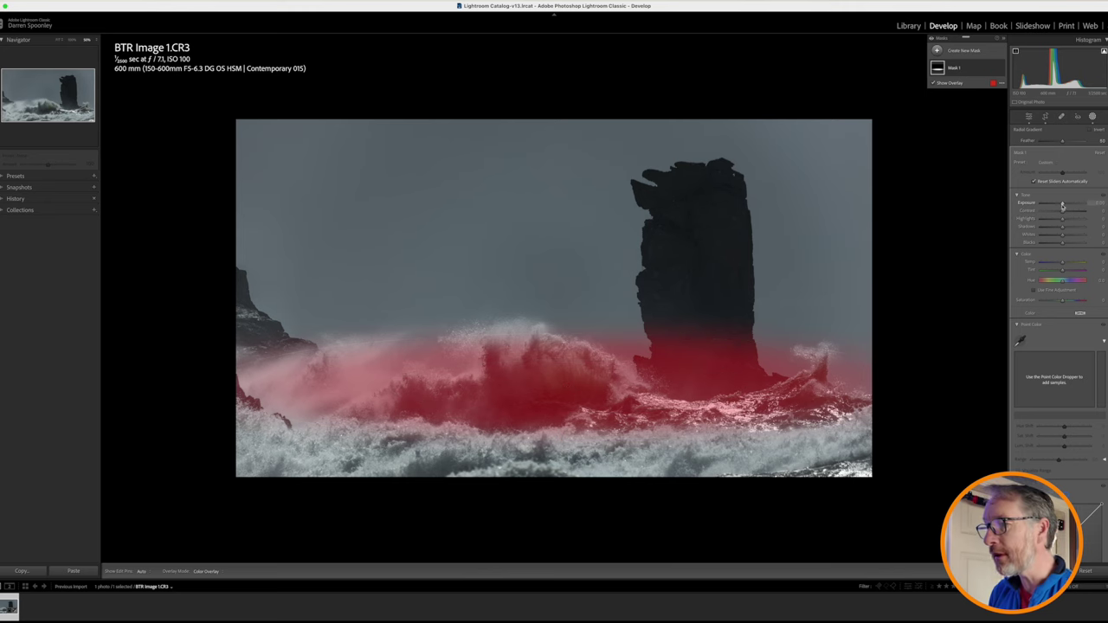
Step: Try an Exposure change inside the radial mask, then reset its Exposure to zero
{"action": "left_click_drag", "start_coordinate": [1063, 205], "coordinate": [1065, 204]}
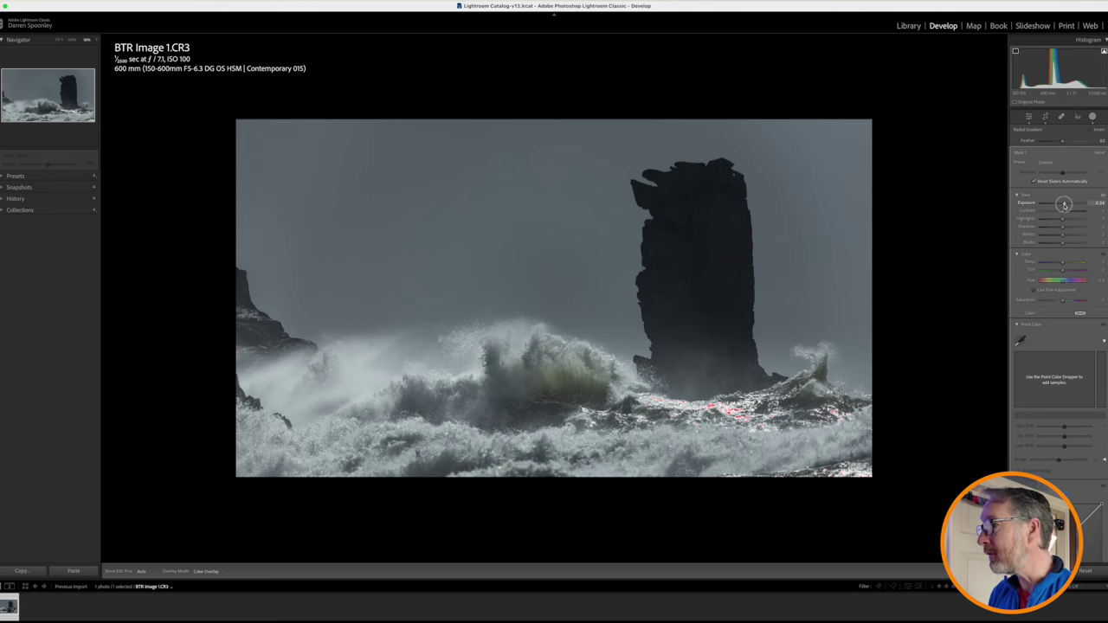
{"action": "left_click_drag", "start_coordinate": [1065, 204], "coordinate": [1065, 236]}
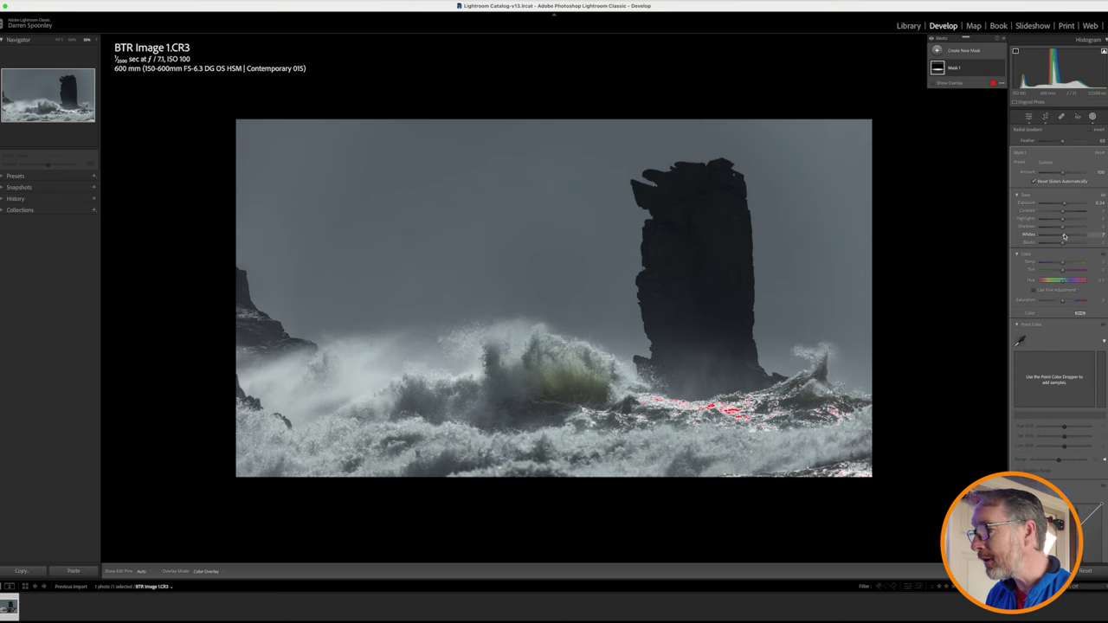
{"action": "left_click", "coordinate": [1065, 205]}
{"action": "double_click", "coordinate": [1065, 205]}
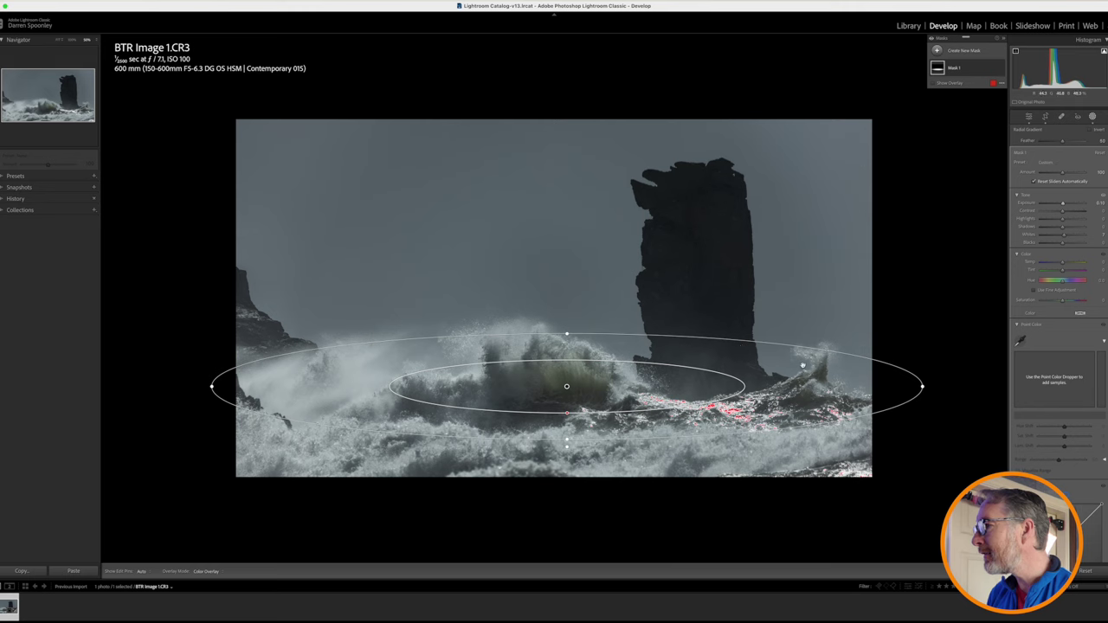
Step: Add a second, smaller radial gradient mask positioned over the central breaking wave
{"action": "left_click", "coordinate": [957, 50]}
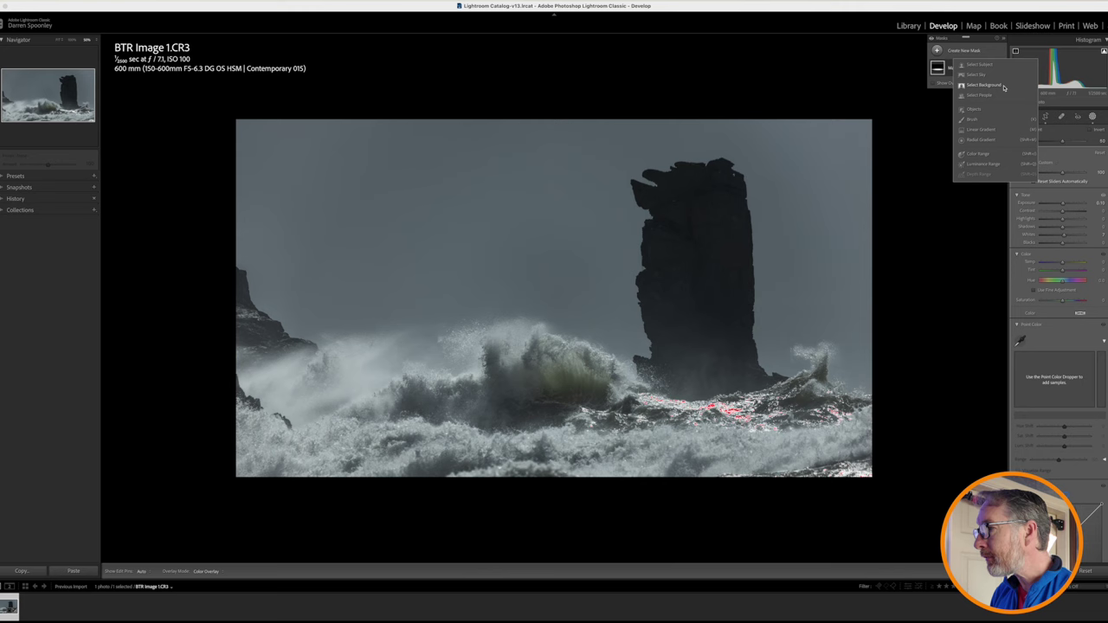
{"action": "left_click", "coordinate": [974, 140]}
{"action": "left_click_drag", "start_coordinate": [522, 362], "coordinate": [604, 422]}
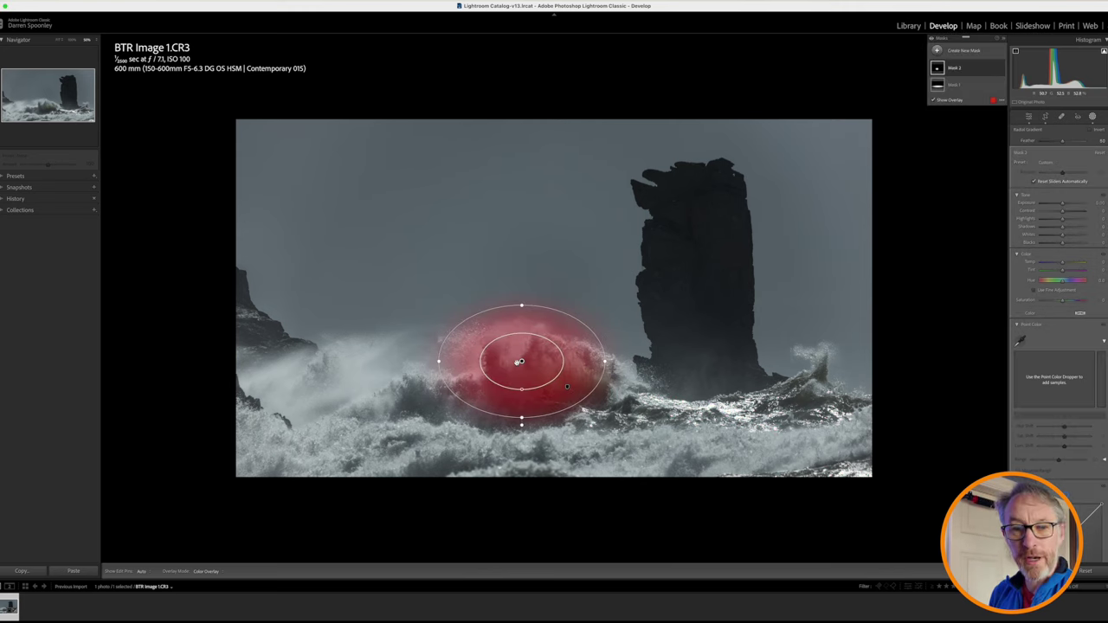
{"action": "left_click_drag", "start_coordinate": [520, 362], "coordinate": [540, 375]}
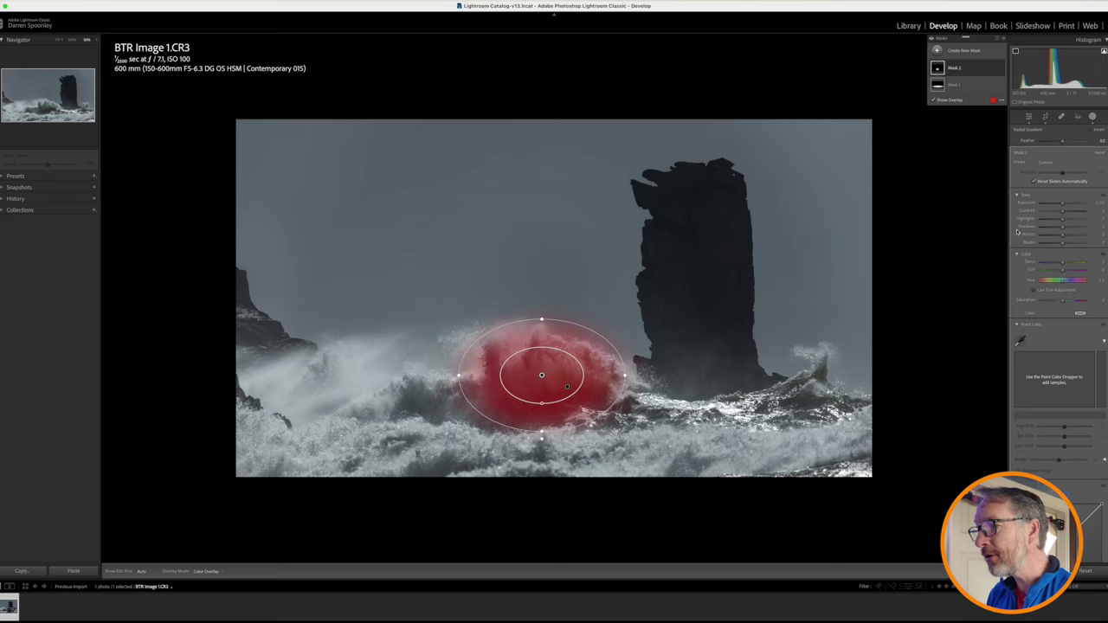
Step: Brighten the wave mask's Exposure to about +0.22, then return to the global Basic adjustments
{"action": "mouse_move", "coordinate": [1064, 204]}
{"action": "left_mouse_down"}
{"action": "mouse_move", "coordinate": [1063, 234]}
{"action": "mouse_move", "coordinate": [1056, 204]}
{"action": "left_mouse_up"}
{"action": "left_click", "coordinate": [1028, 116]}
{"action": "left_click", "coordinate": [1060, 204]}
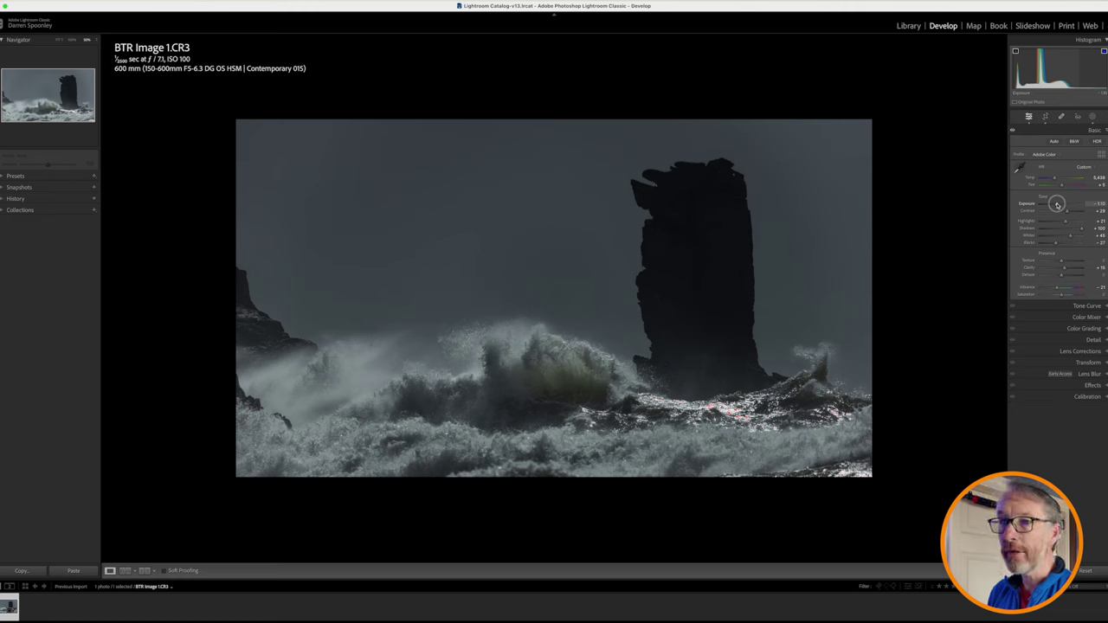
Step: Lower the global Exposure to about -1.10 to darken the scene
{"action": "left_click_drag", "start_coordinate": [1056, 204], "coordinate": [1056, 204]}
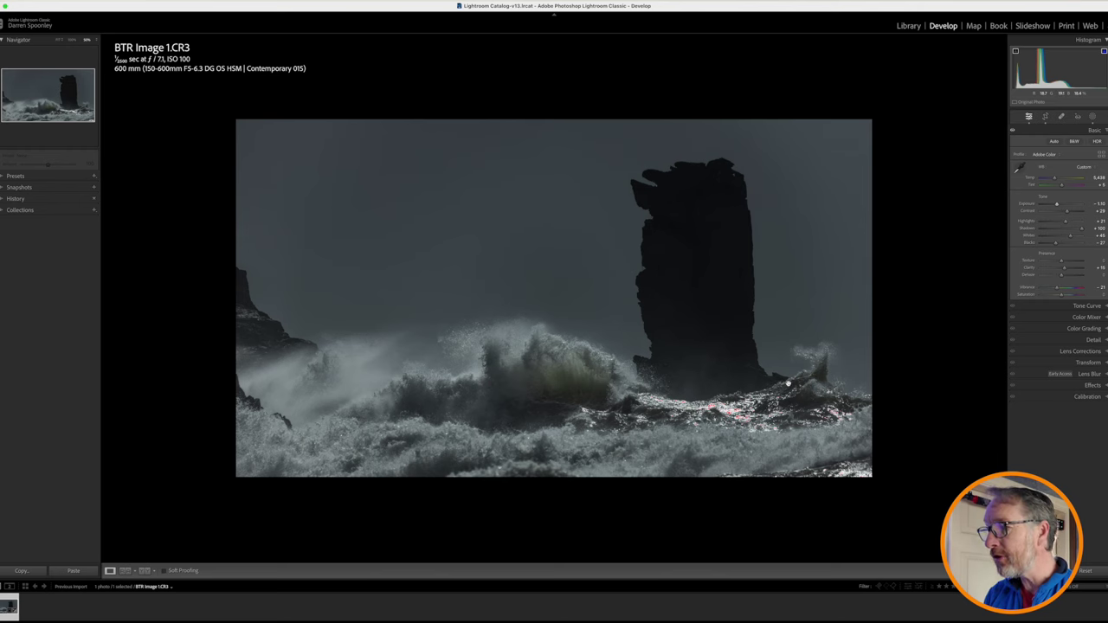
{"action": "left_click", "coordinate": [788, 381]}
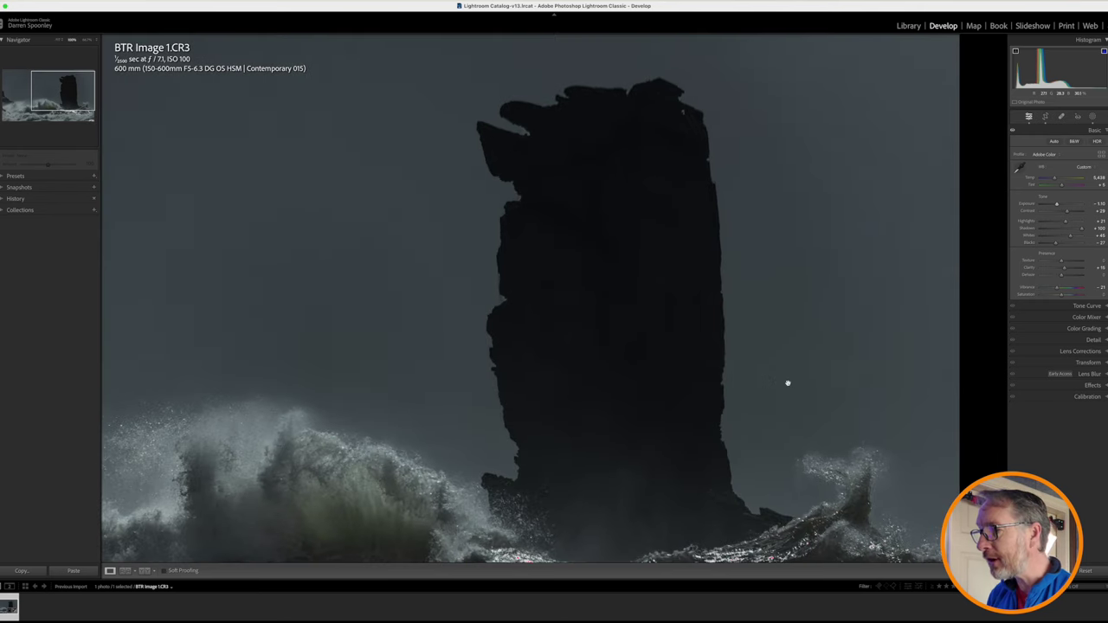
{"action": "scroll", "coordinate": [787, 381], "scroll_direction": "down", "scroll_amount": 5}
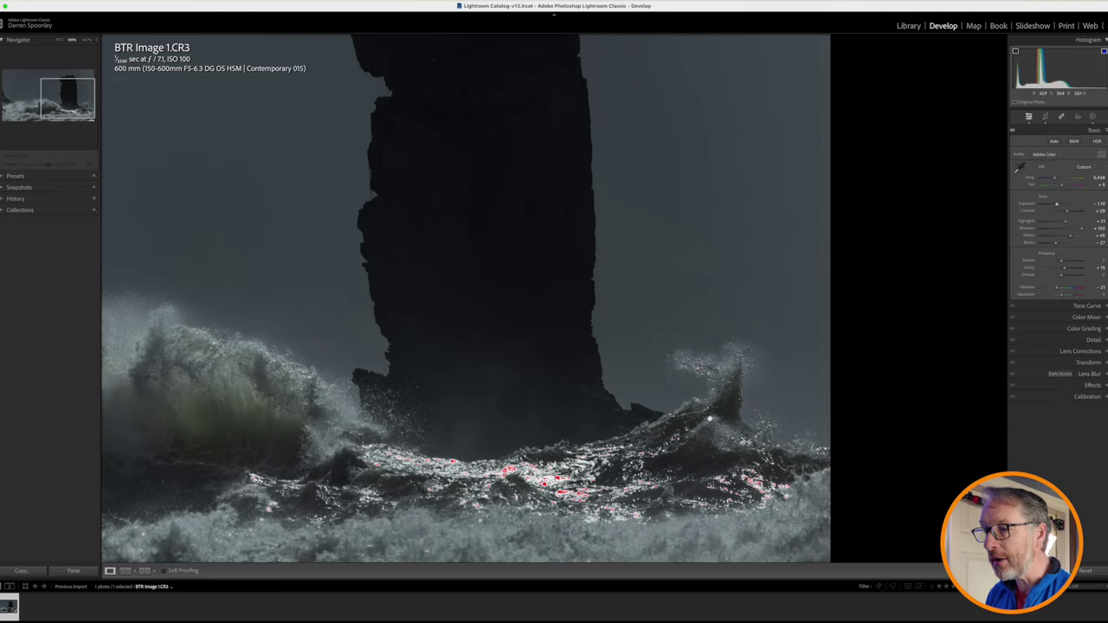
{"action": "scroll", "coordinate": [714, 416], "scroll_direction": "left", "scroll_amount": 10}
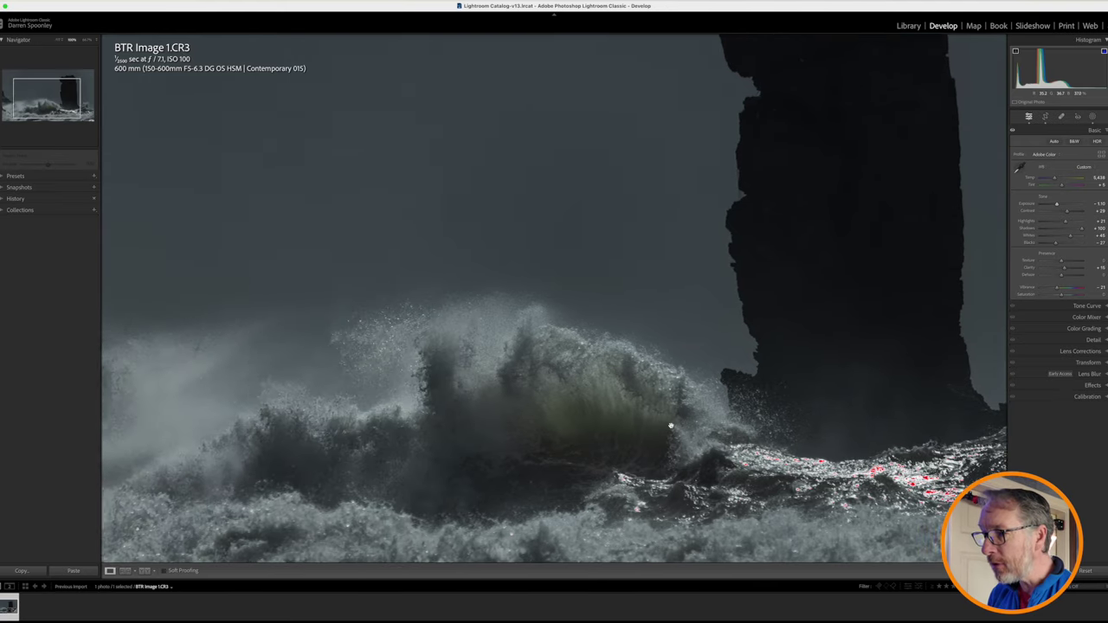
{"action": "scroll", "coordinate": [667, 401], "scroll_direction": "left", "scroll_amount": 1}
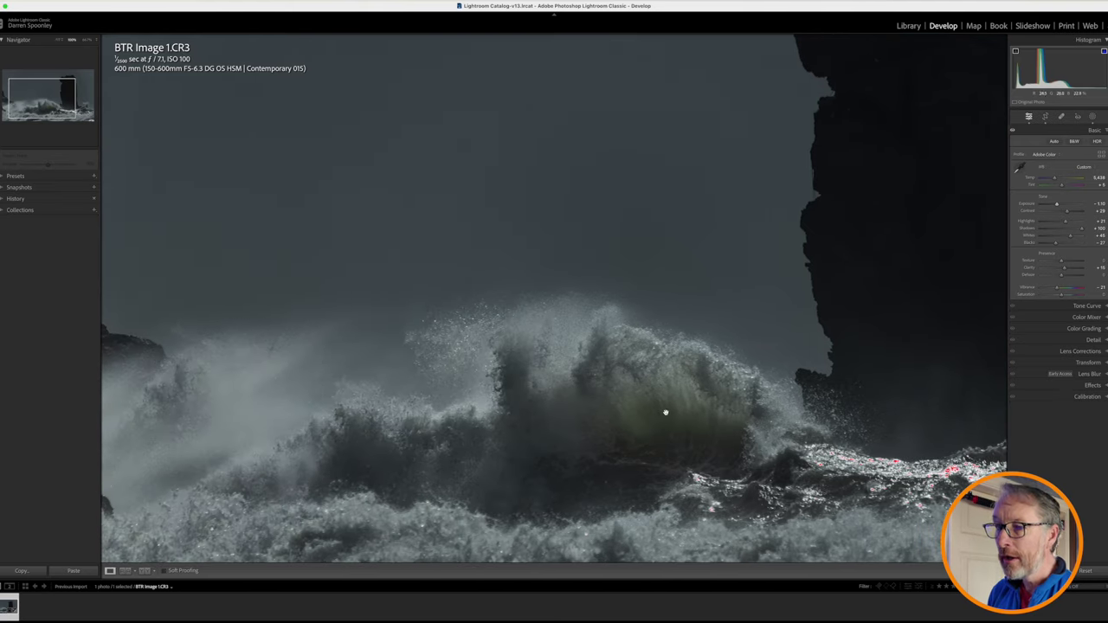
{"action": "scroll", "coordinate": [665, 412], "scroll_direction": "left", "scroll_amount": 2}
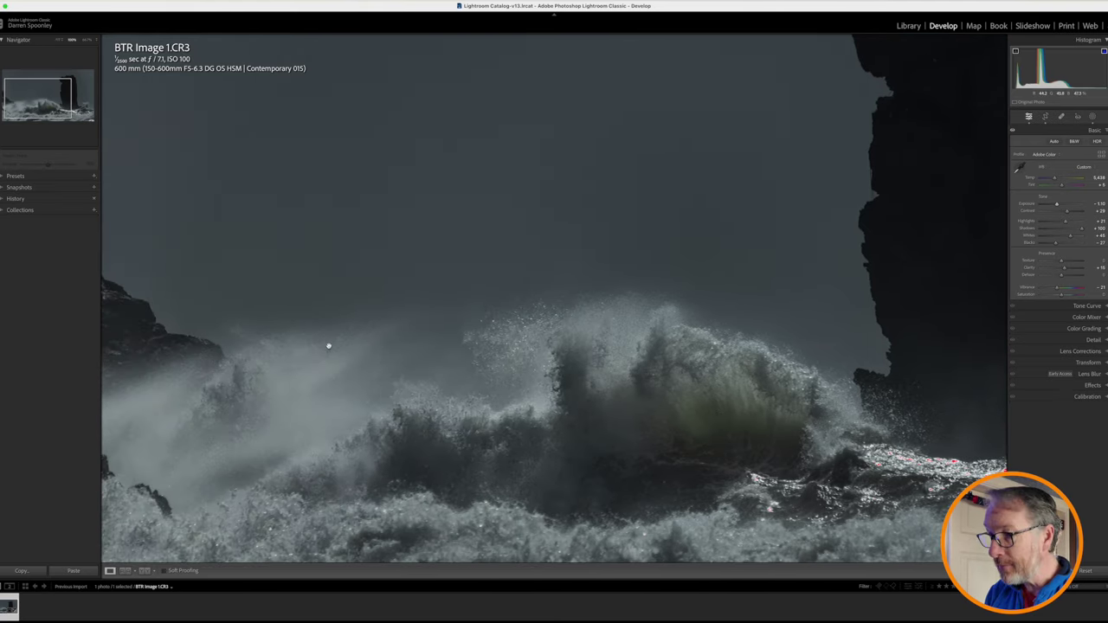
{"action": "scroll", "coordinate": [329, 346], "scroll_direction": "left", "scroll_amount": 1}
{"action": "key", "text": "super+equal"}
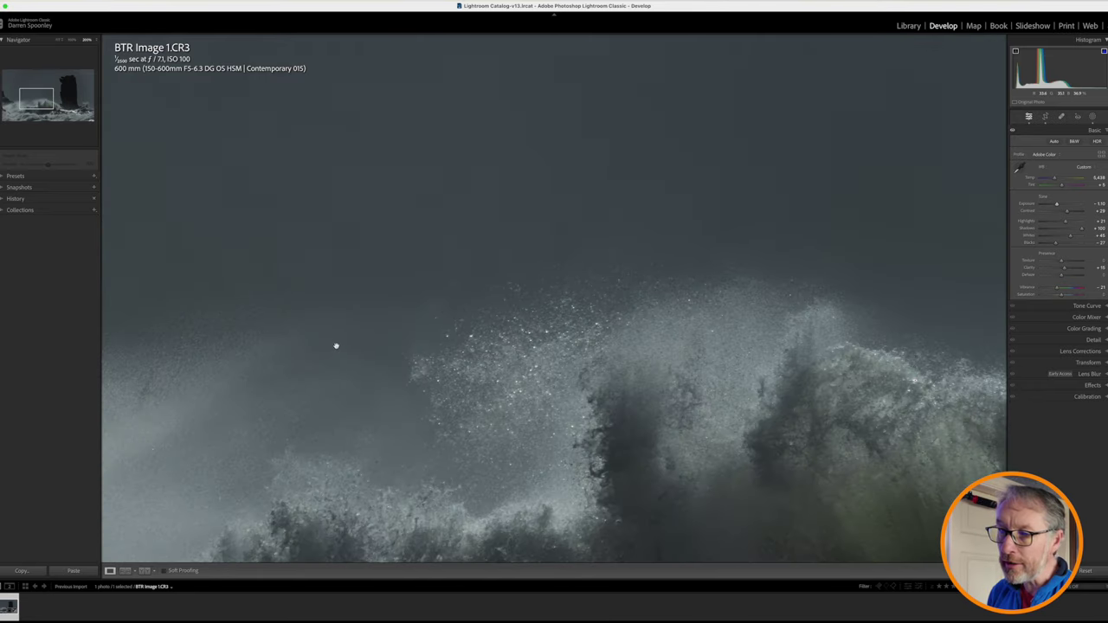
{"action": "scroll", "coordinate": [336, 346], "scroll_direction": "left", "scroll_amount": 5}
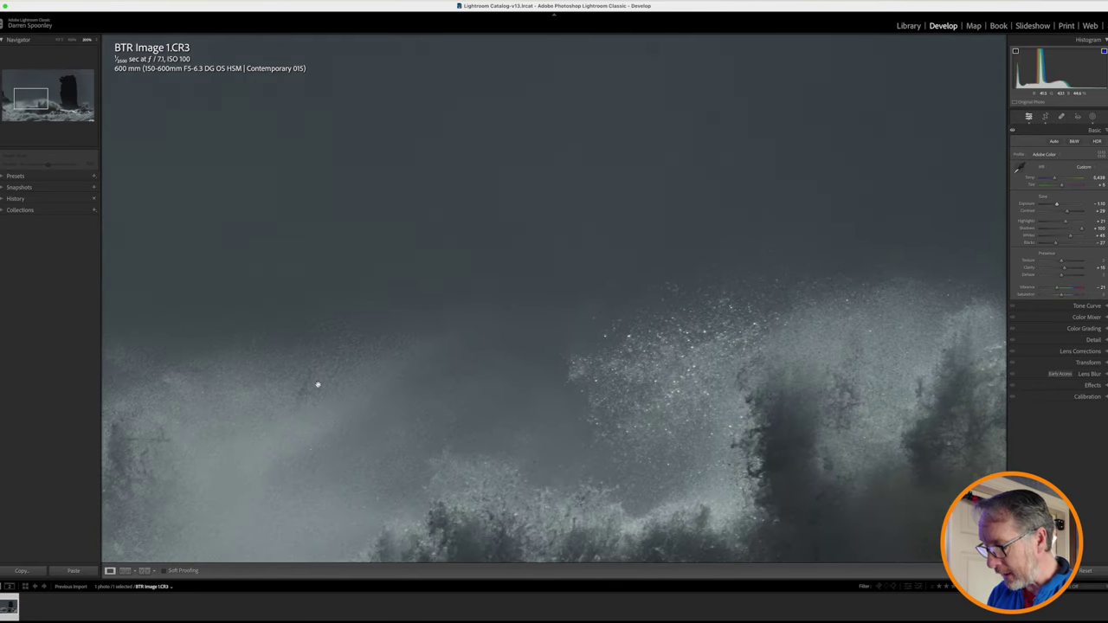
{"action": "key", "text": "super+minus"}
{"action": "key", "text": "super+minus"}
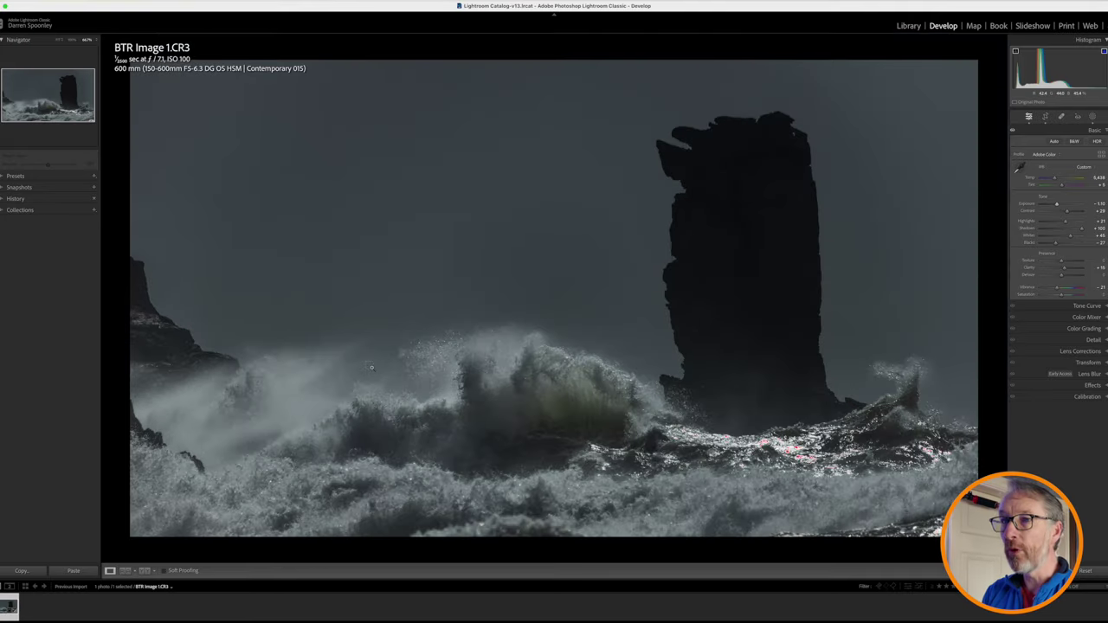
Step: Raise global Exposure to -0.85, then preview the photo in Lights Out at Fill zoom
{"action": "key", "text": "super+minus"}
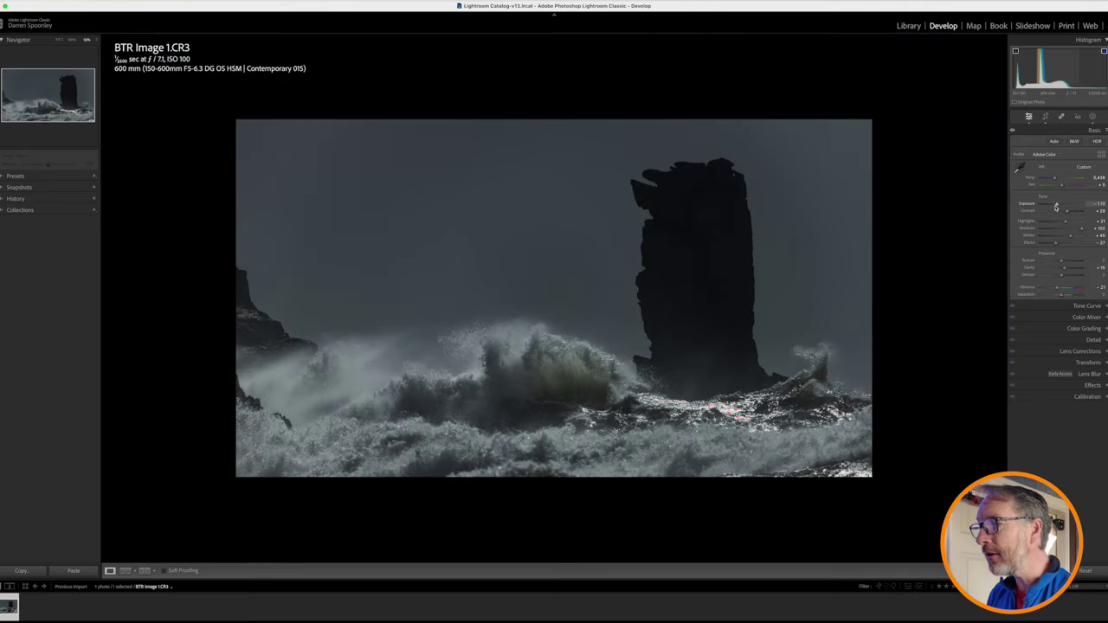
{"action": "left_click_drag", "start_coordinate": [1057, 205], "coordinate": [1058, 206]}
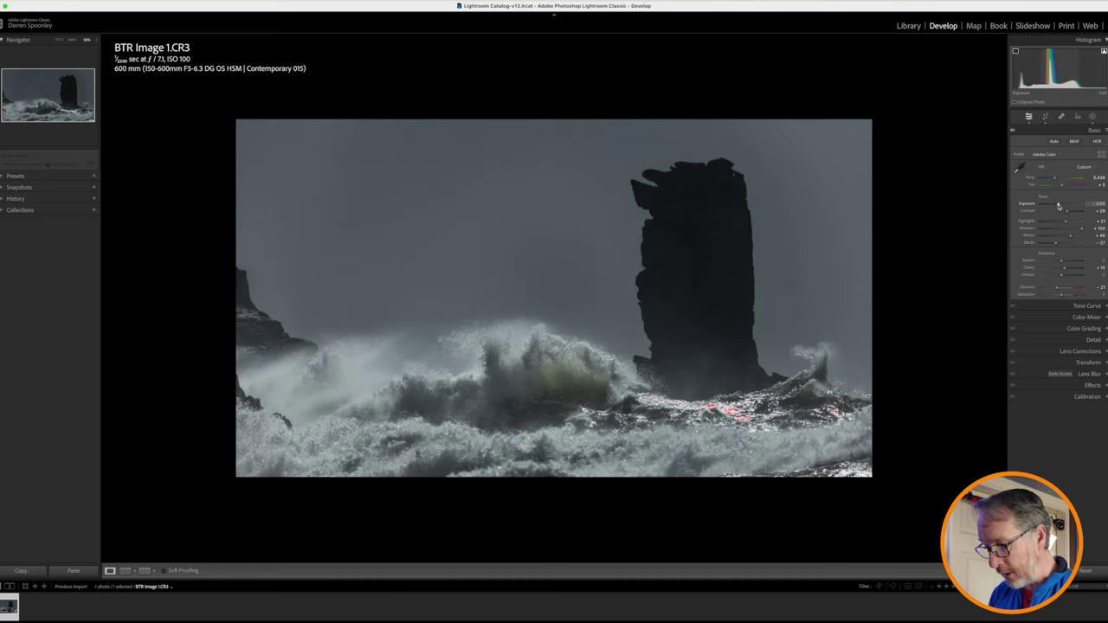
{"action": "key", "text": "l"}
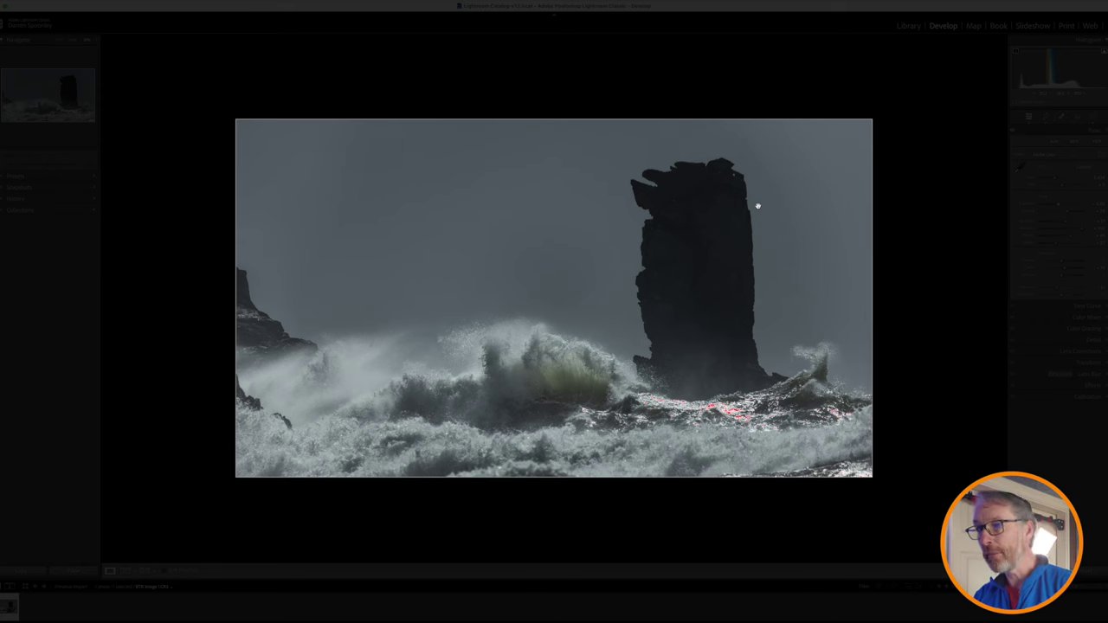
{"action": "key", "text": "l"}
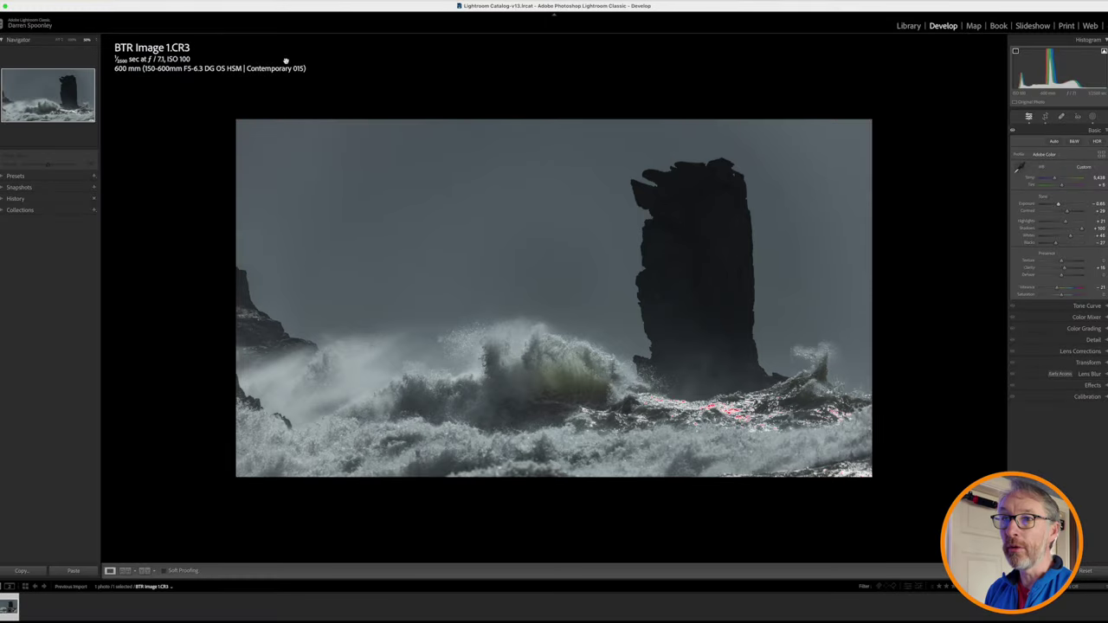
{"action": "left_click", "coordinate": [61, 42]}
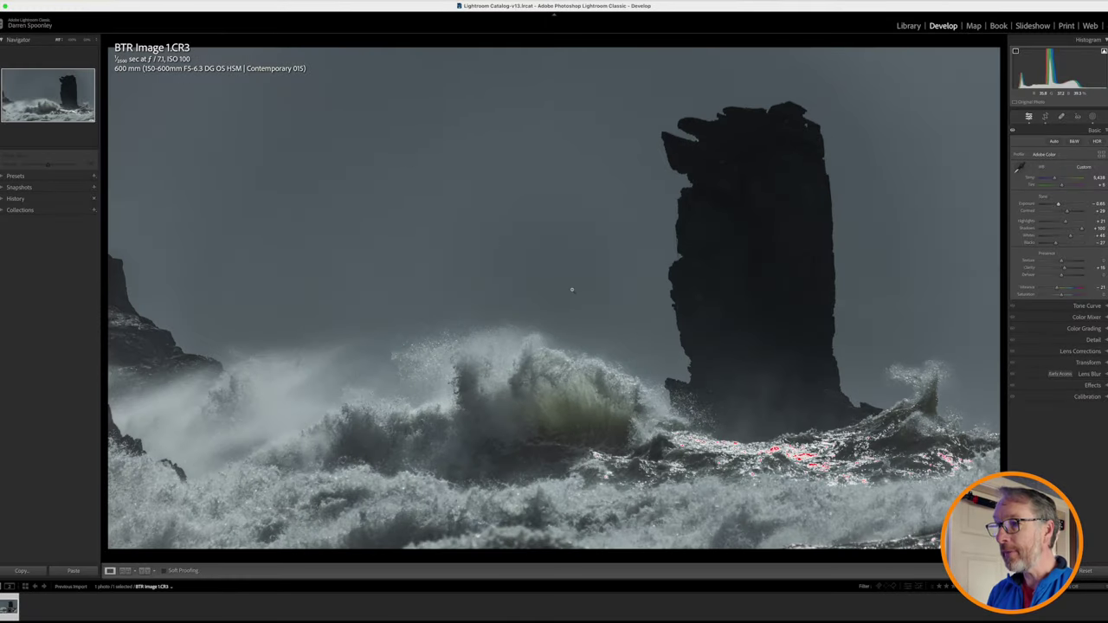
{"action": "key", "text": "l"}
{"action": "key", "text": "l"}
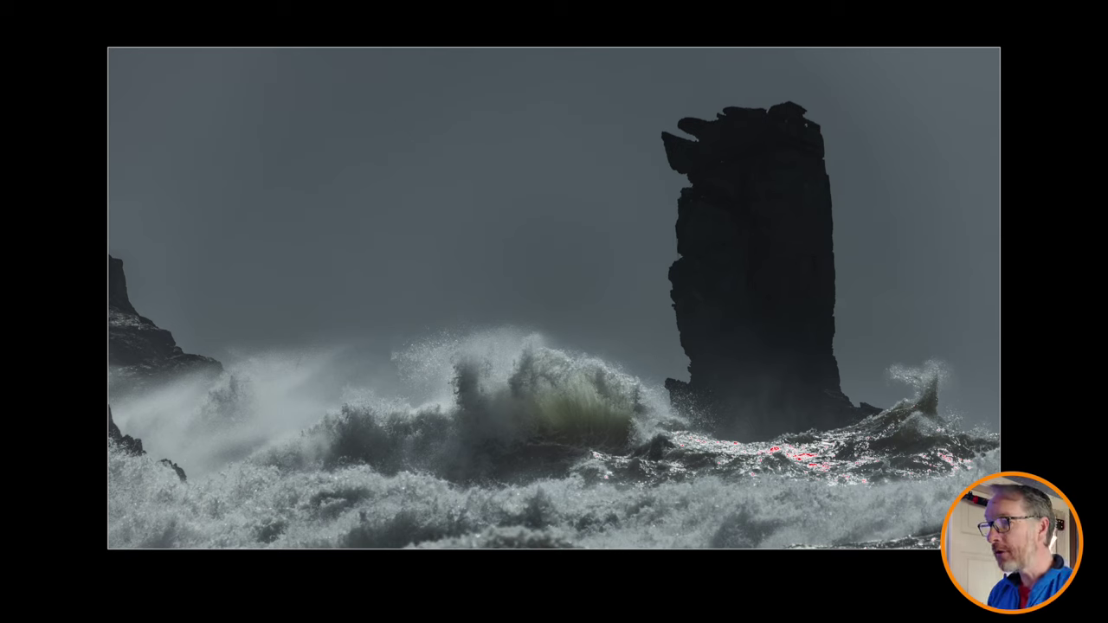